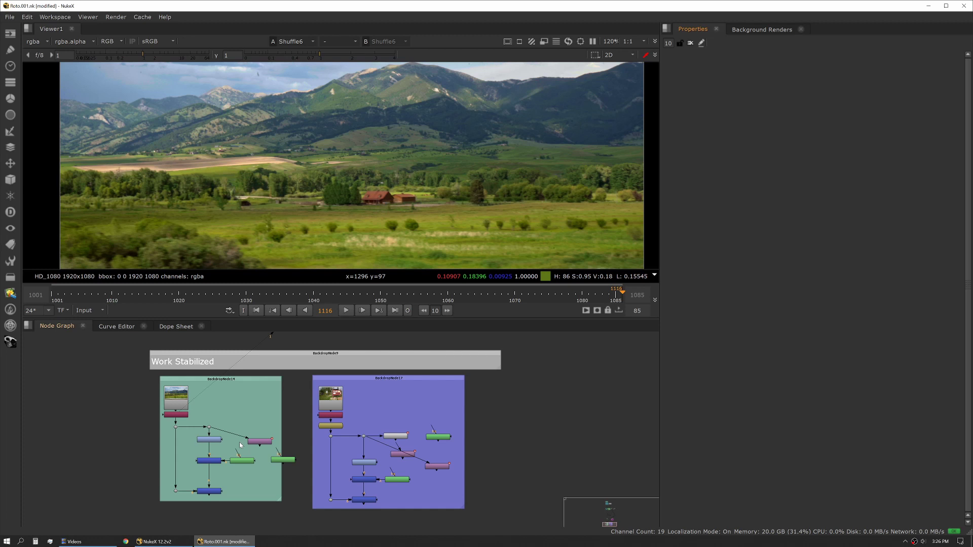
# Play back the barn plate and stop it
pyautogui.scroll(3, 174, 387)
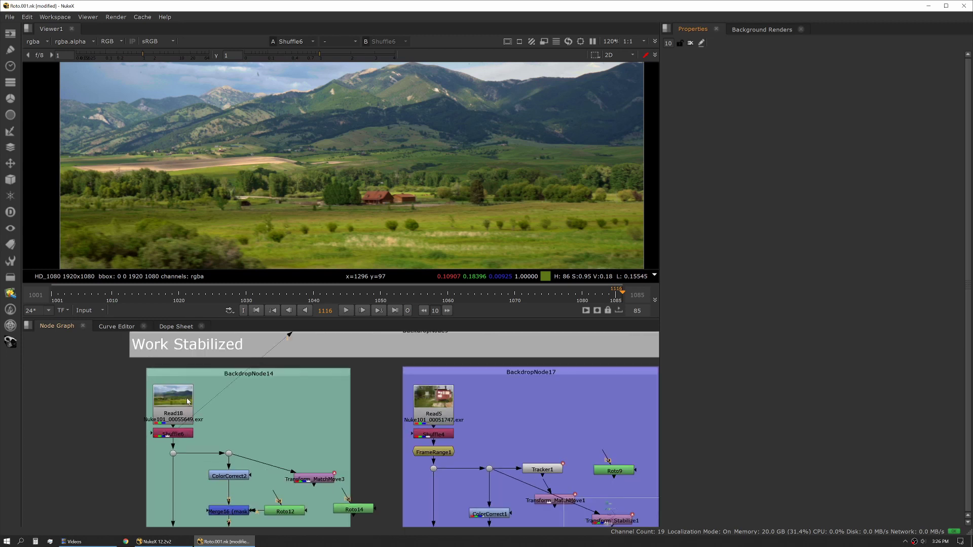
pyautogui.press('l')
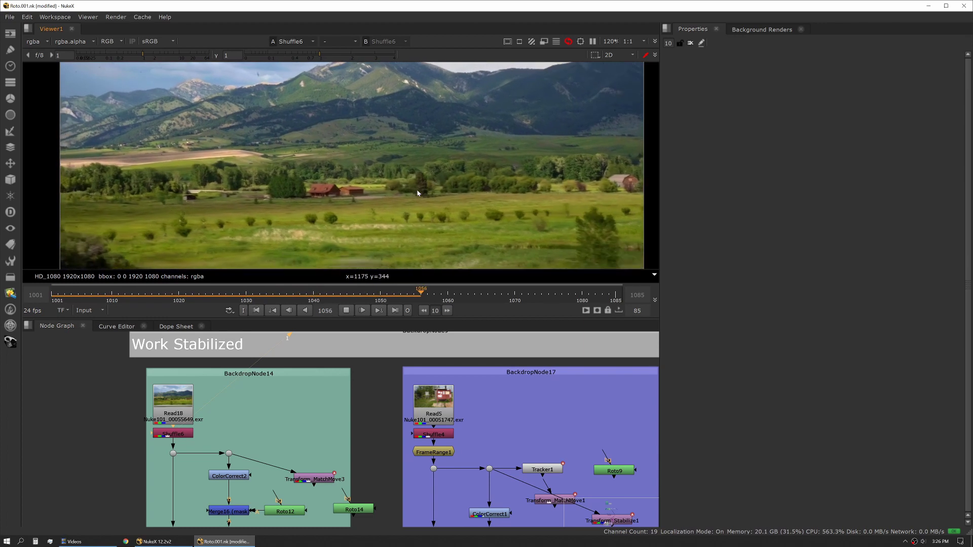
pyautogui.moveTo(354, 419); pyautogui.dragTo(364, 384)
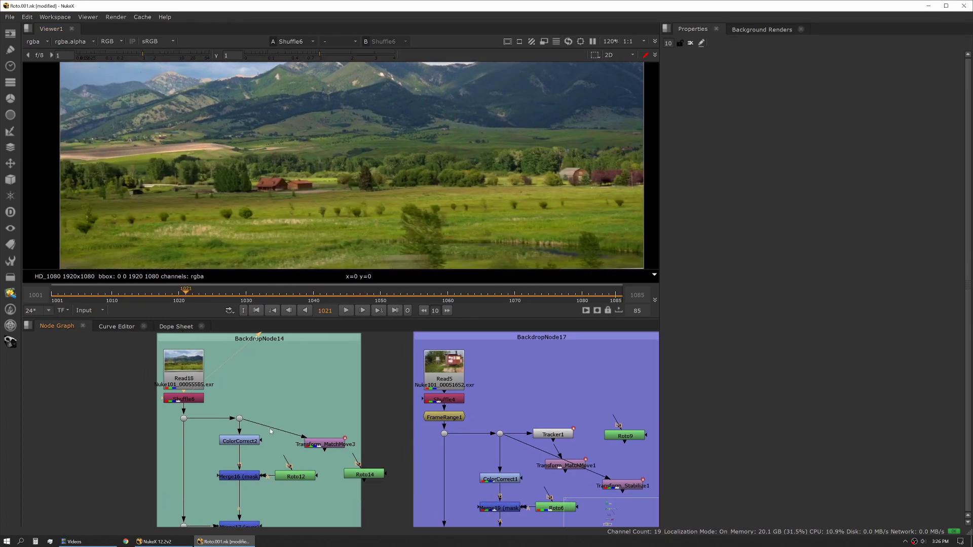
pyautogui.press('k')
# Return to frame 1001 and open Roto12's properties showing its Bezier1 shape
pyautogui.click(256, 310)
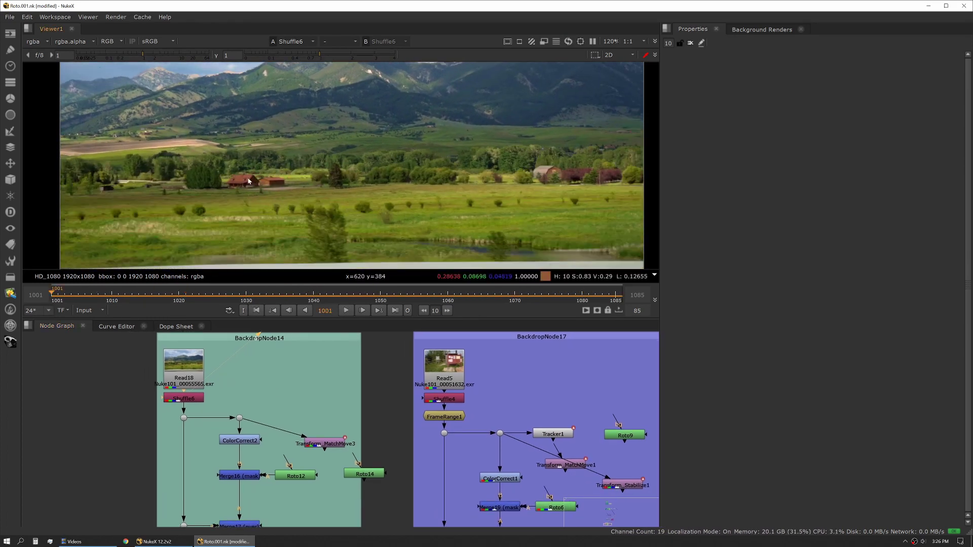
pyautogui.scroll(5, 272, 189)
pyautogui.doubleClick(313, 477)
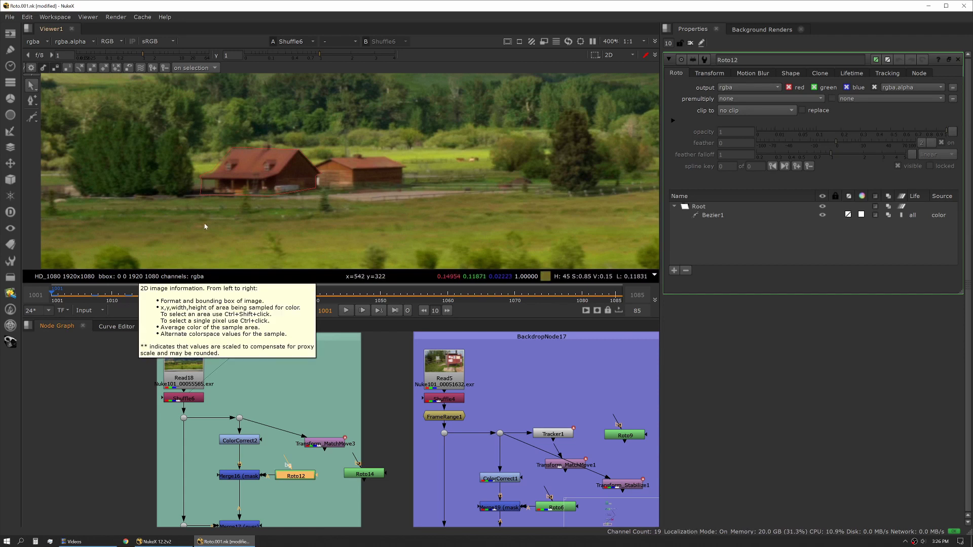
# Select all Bezier1 points and move the shape down onto the house a few frames ahead
pyautogui.press('Right')
pyautogui.press('Right')
pyautogui.press('Right')
pyautogui.press('Right')
pyautogui.press('Right')
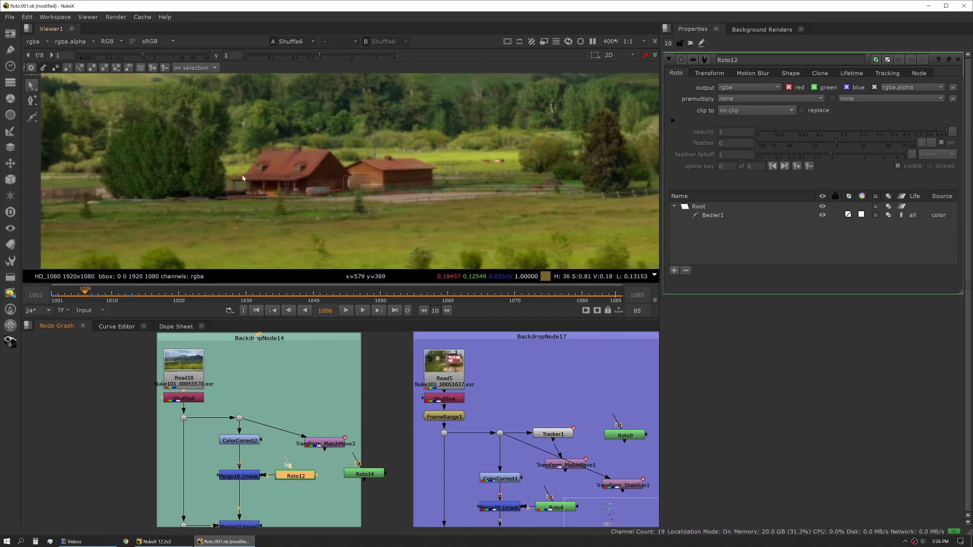
pyautogui.press('Right')
pyautogui.press('Right')
pyautogui.press('Right')
pyautogui.press('Right')
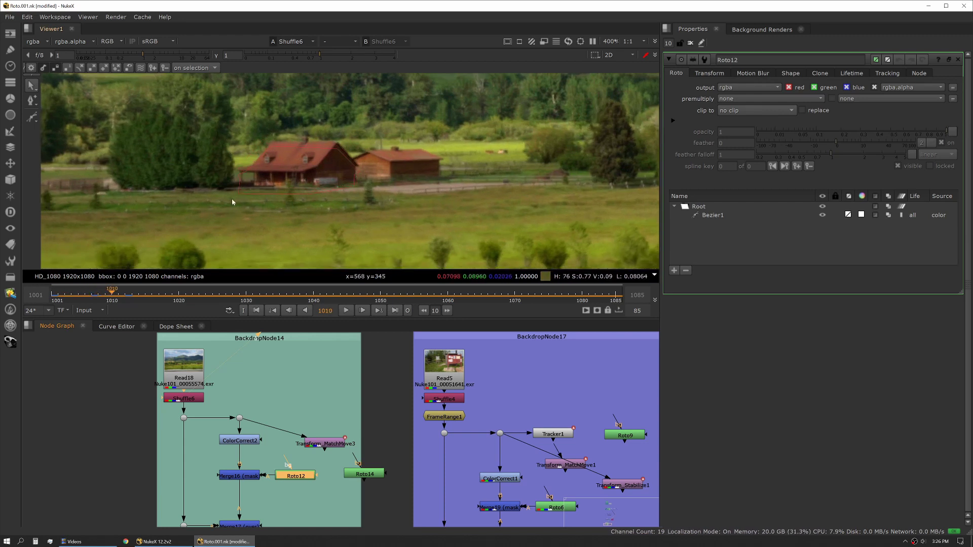
pyautogui.moveTo(242, 138); pyautogui.dragTo(368, 193)
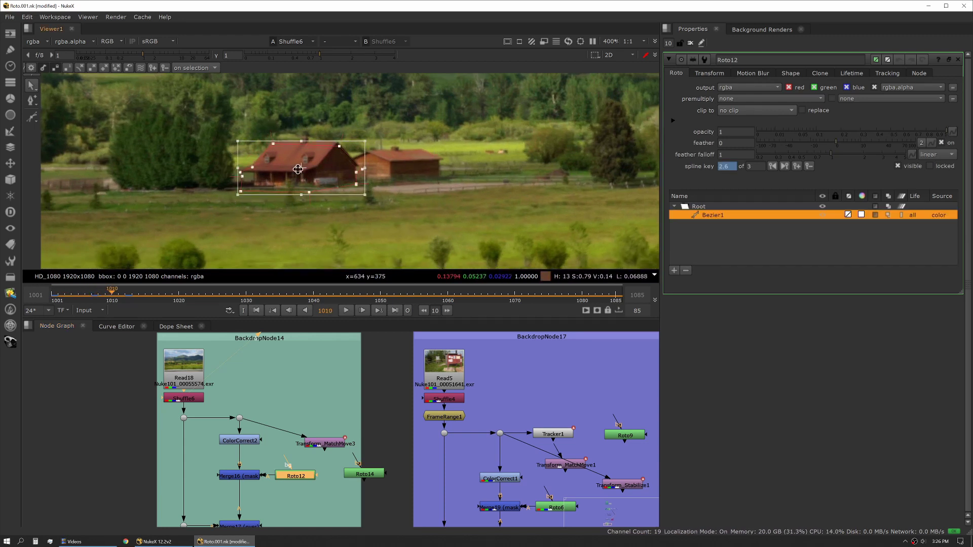
pyautogui.moveTo(303, 163); pyautogui.dragTo(302, 165)
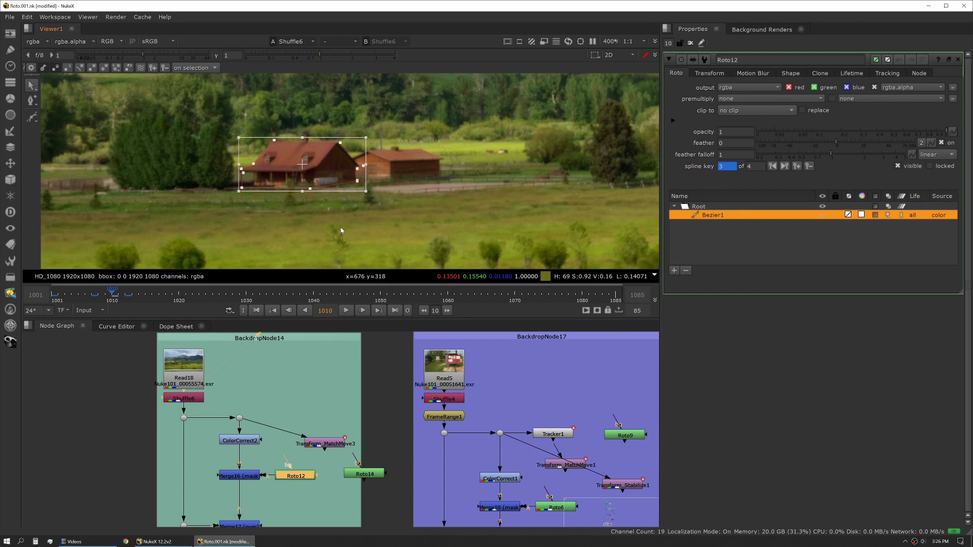
# Key the Bezier1 shape onto the house at frames 1017 and 1020
pyautogui.press('Right')
pyautogui.press('Right')
pyautogui.press('Right')
pyautogui.press('Right')
pyautogui.press('Right')
pyautogui.press('Right')
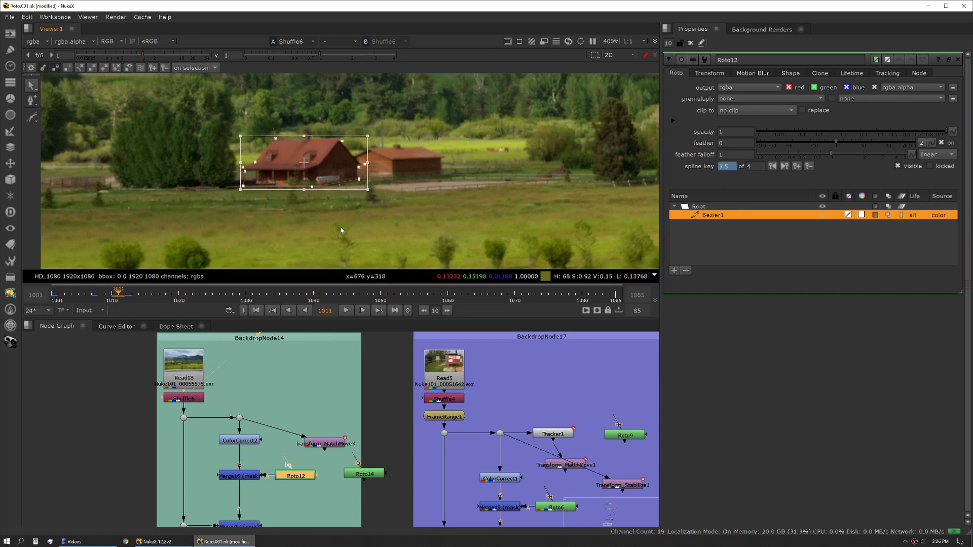
pyautogui.press('Right')
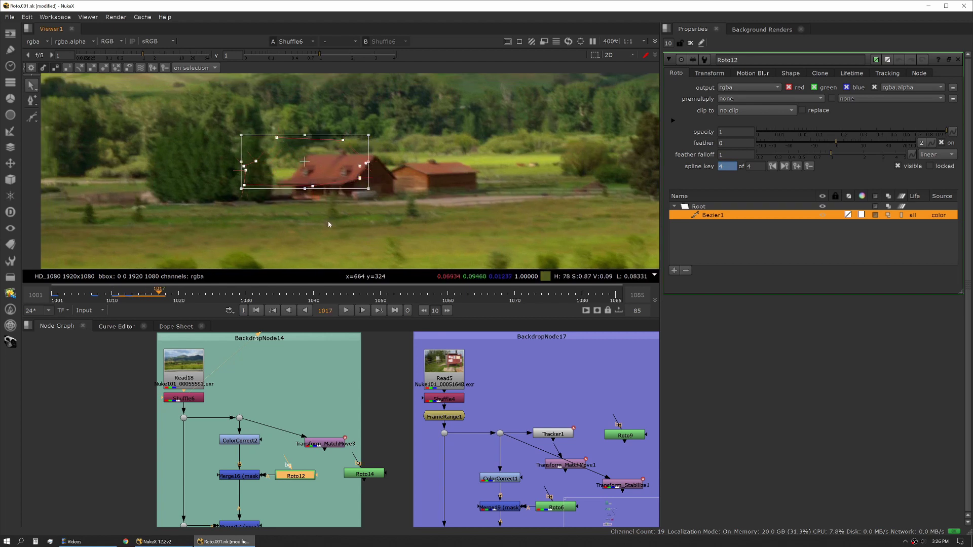
pyautogui.moveTo(271, 173); pyautogui.dragTo(306, 190)
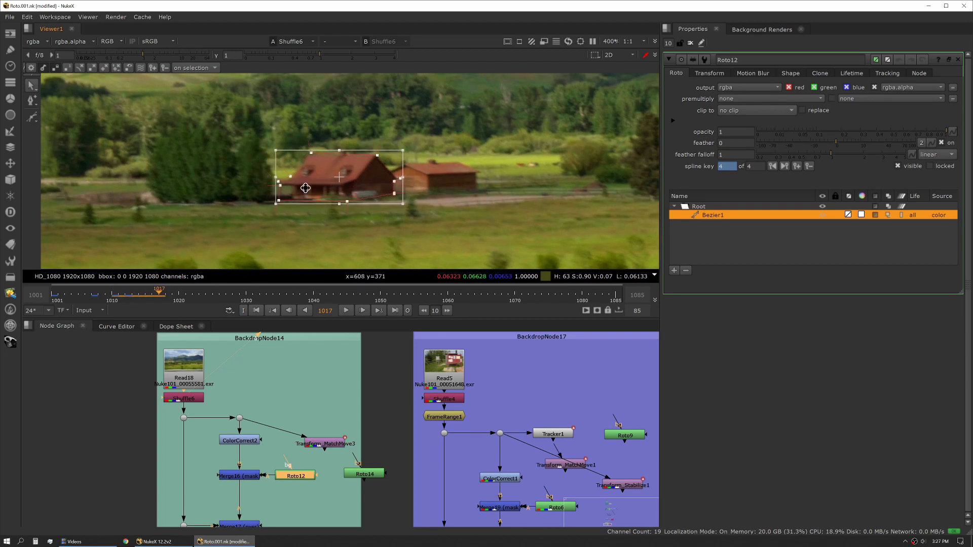
pyautogui.press('Right')
pyautogui.press('Right')
pyautogui.press('Right')
pyautogui.press('Right')
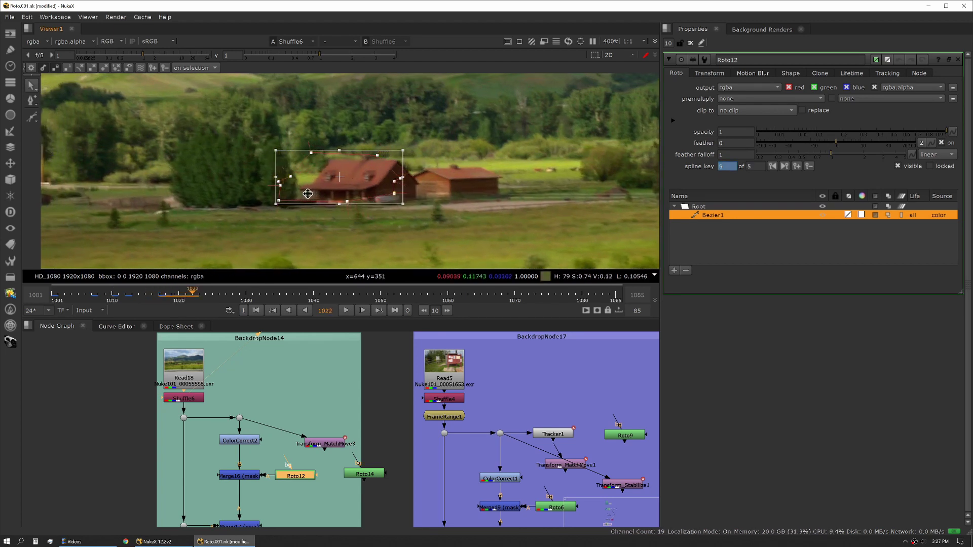
pyautogui.moveTo(307, 192); pyautogui.dragTo(356, 185)
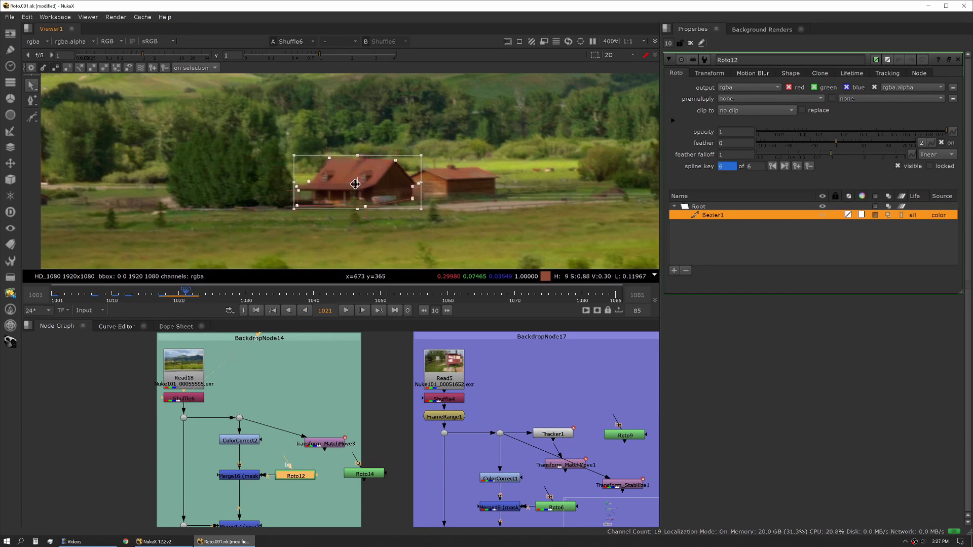
# Step back through earlier frames and nudge the shape right to fit the house
pyautogui.press('Left')
pyautogui.press('Left')
pyautogui.press('Left')
pyautogui.press('Left')
pyautogui.press('Left')
pyautogui.press('Left')
pyautogui.press('Left')
pyautogui.press('Left')
pyautogui.press('Left')
pyautogui.press('Left')
pyautogui.press('Left')
pyautogui.press('Left')
pyautogui.press('Left')
pyautogui.press('Left')
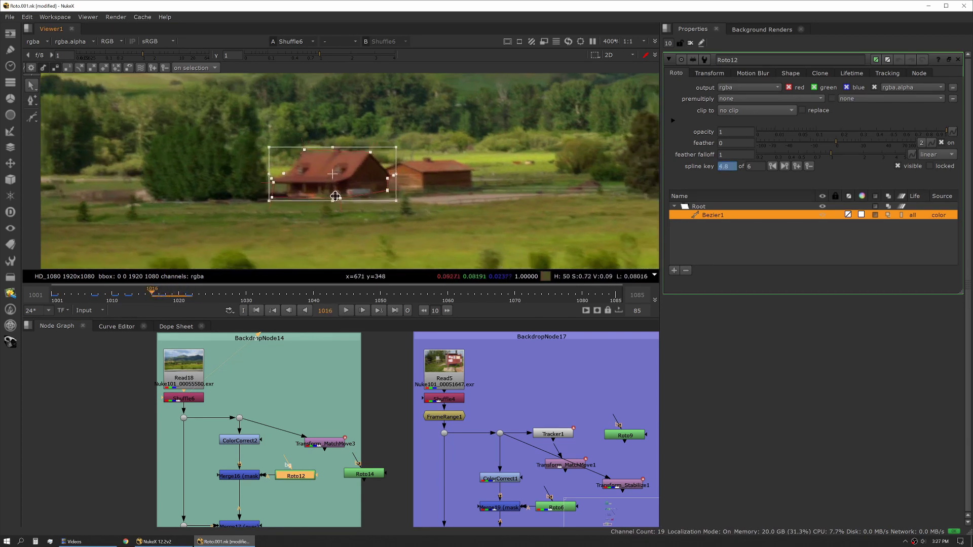
pyautogui.press('Left')
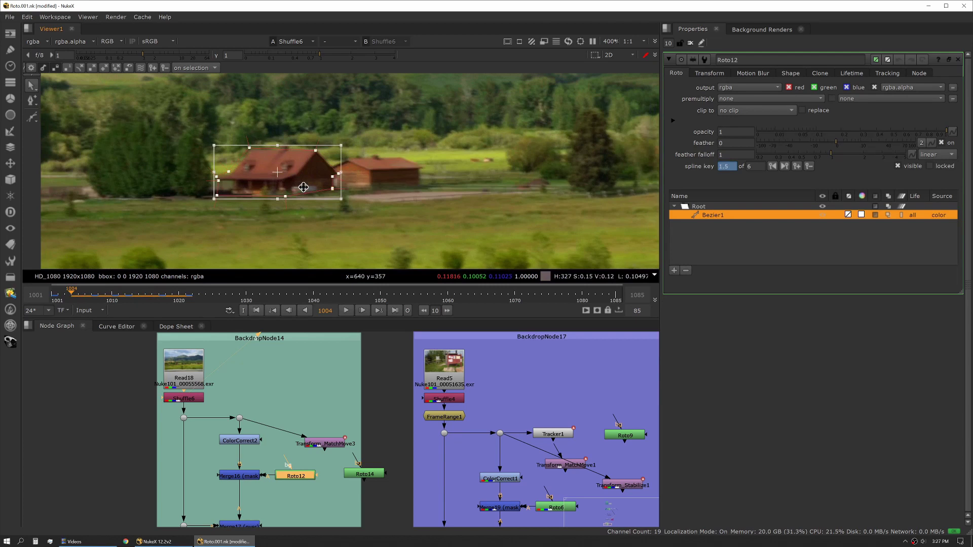
pyautogui.moveTo(313, 176); pyautogui.dragTo(317, 177)
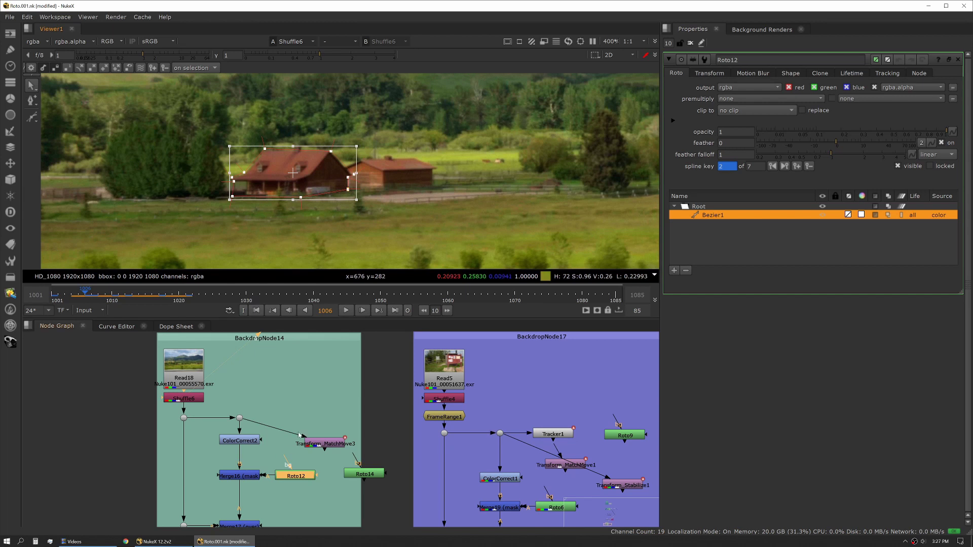
pyautogui.scroll(-1, 299, 435)
pyautogui.scroll(1, 356, 414)
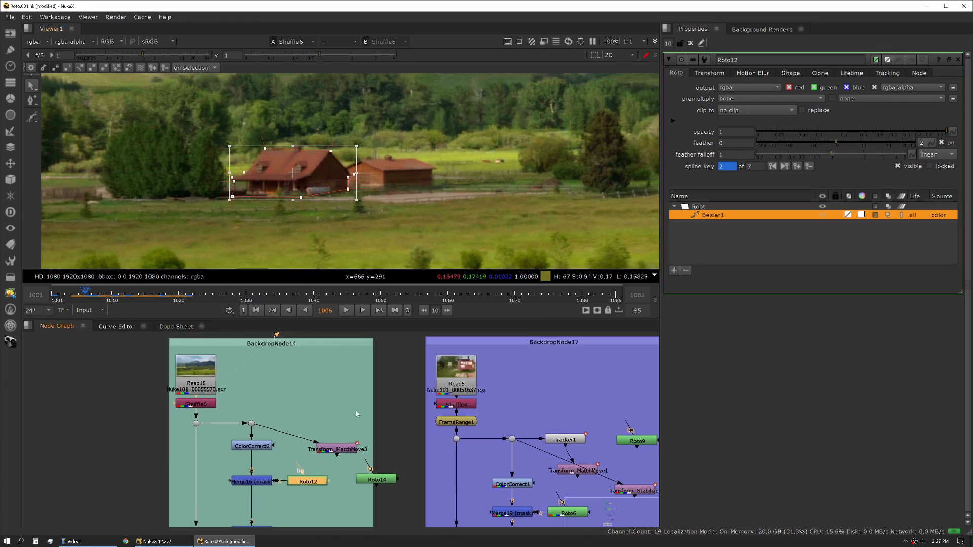
# Open Transform_MatchMove3's properties, nudge the node up and view its output
pyautogui.doubleClick(339, 449)
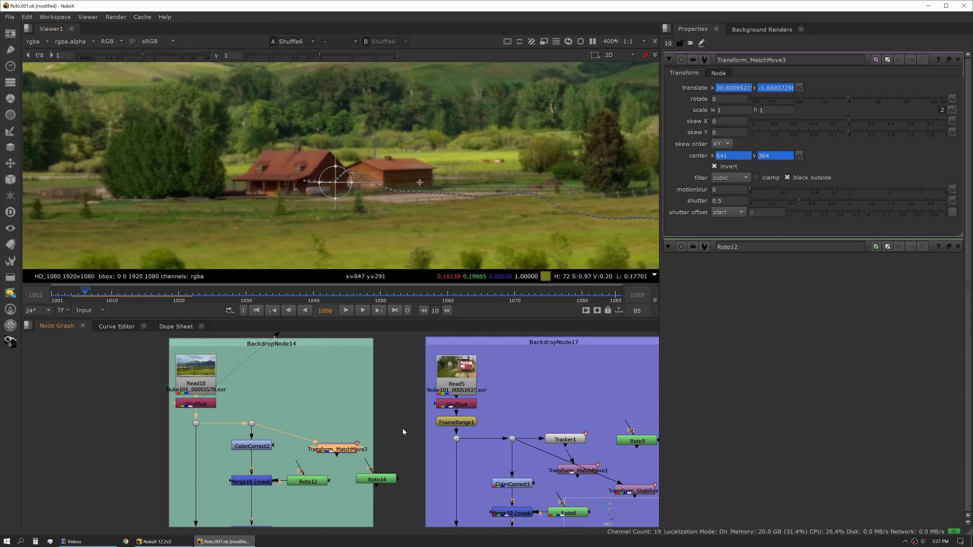
pyautogui.moveTo(345, 449); pyautogui.dragTo(347, 438)
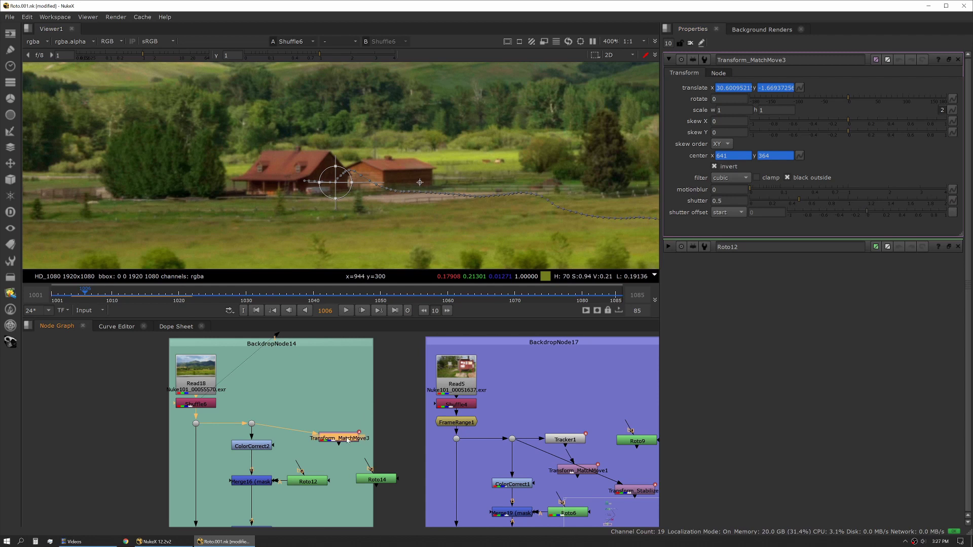
pyautogui.press('1')
# Play the match-moved result, stop at 1030 and return to frame 1001
pyautogui.click(346, 310)
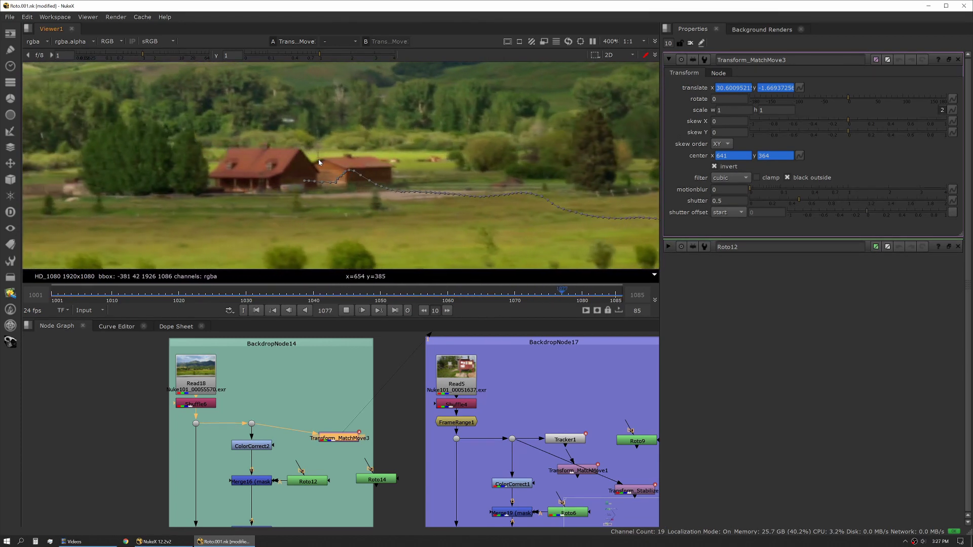
pyautogui.click(346, 311)
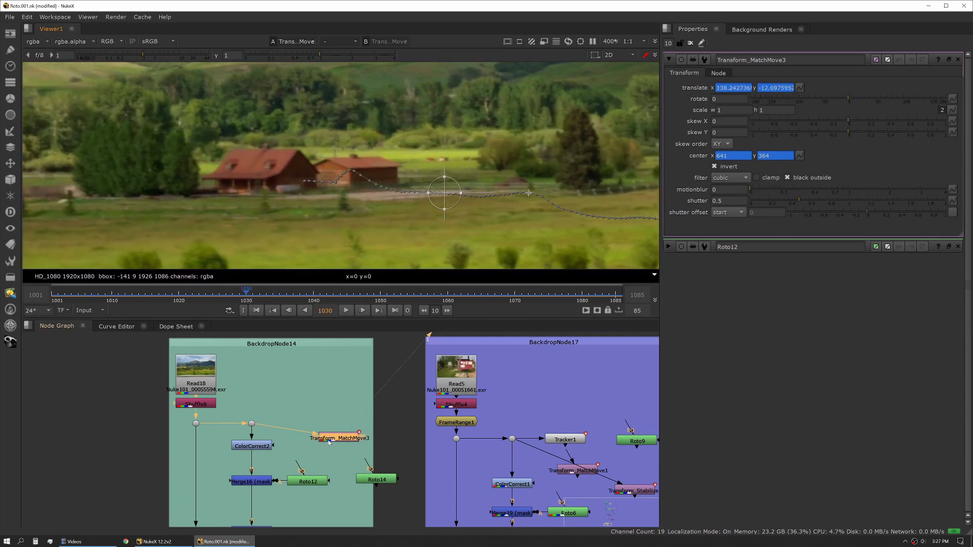
pyautogui.click(257, 311)
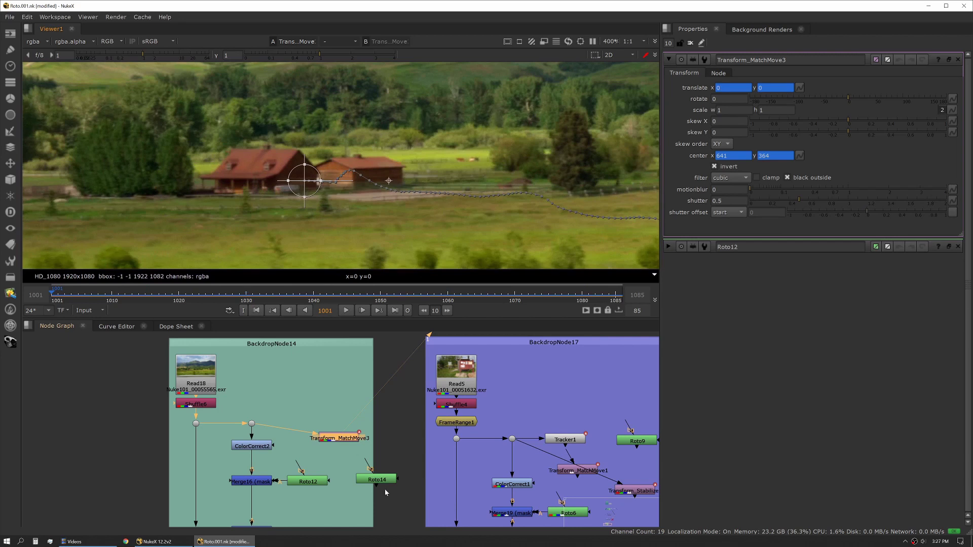
# Open Roto14's properties and play the barn shot to check the roto
pyautogui.doubleClick(379, 480)
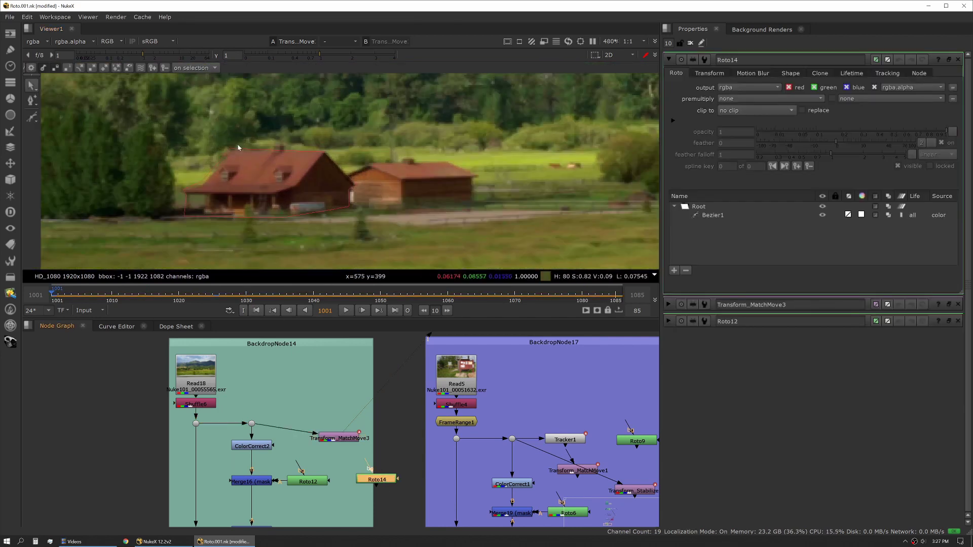
pyautogui.scroll(2, 243, 162)
pyautogui.press('l')
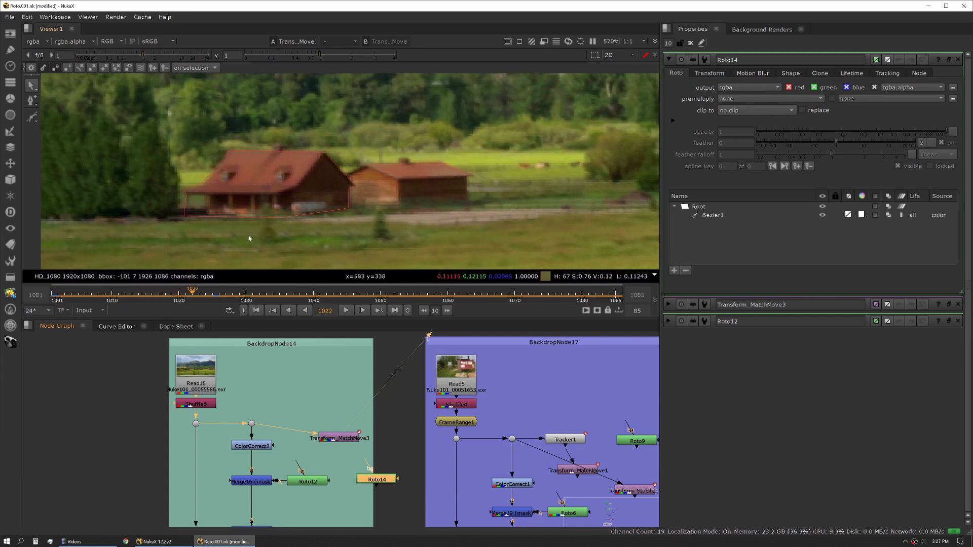
# Select Bezier1 and adjust its top-right point at frame 1090, adding a fourth key
pyautogui.click(221, 169)
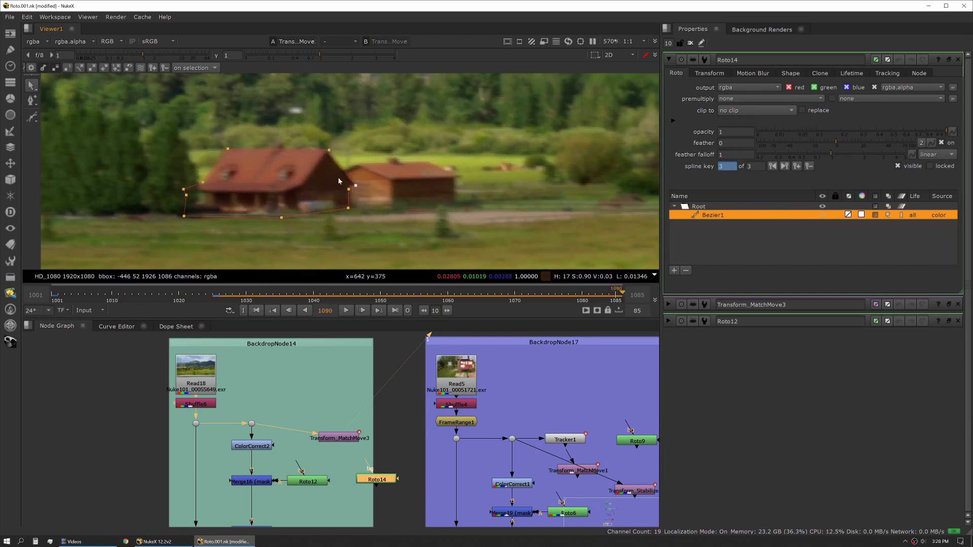
pyautogui.moveTo(327, 152); pyautogui.dragTo(328, 151)
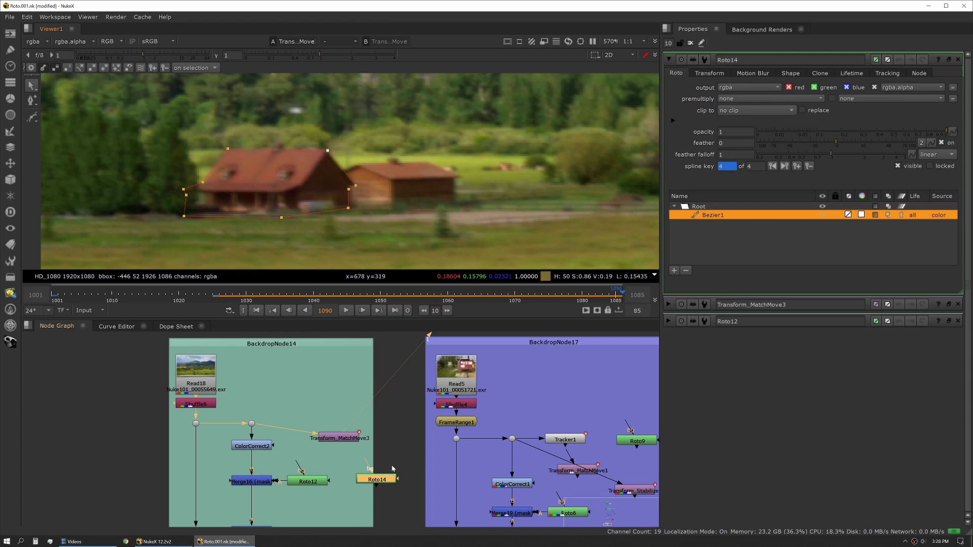
pyautogui.moveTo(394, 450); pyautogui.dragTo(405, 397)
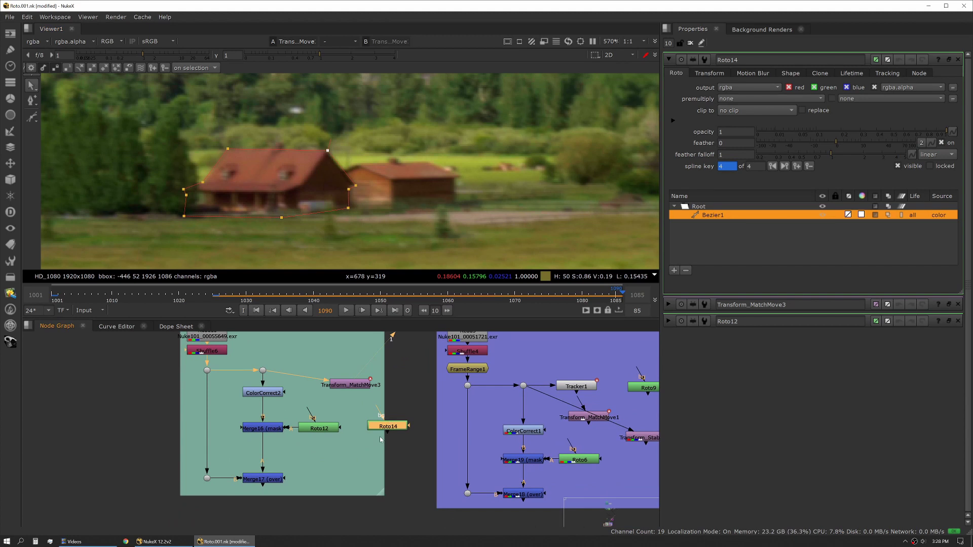
# Place a non-inverted Transform_MatchMove2 copy under Roto14 and shift Roto12 up and right
pyautogui.doubleClick(347, 386)
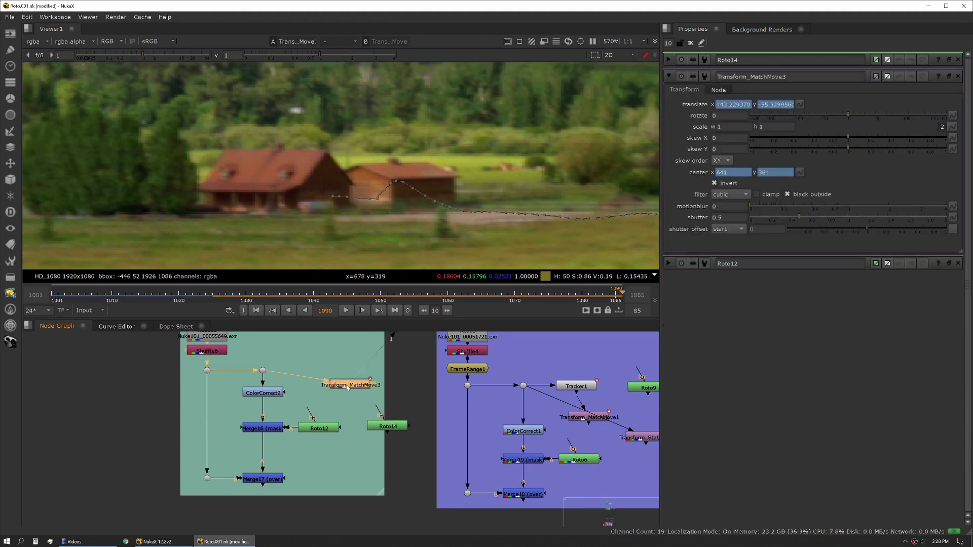
pyautogui.moveTo(347, 389); pyautogui.dragTo(359, 462)
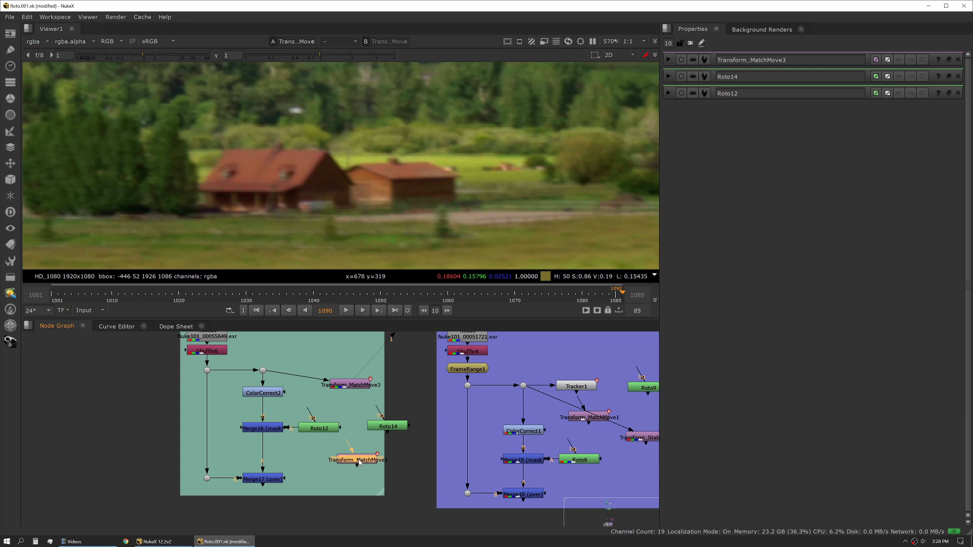
pyautogui.doubleClick(359, 462)
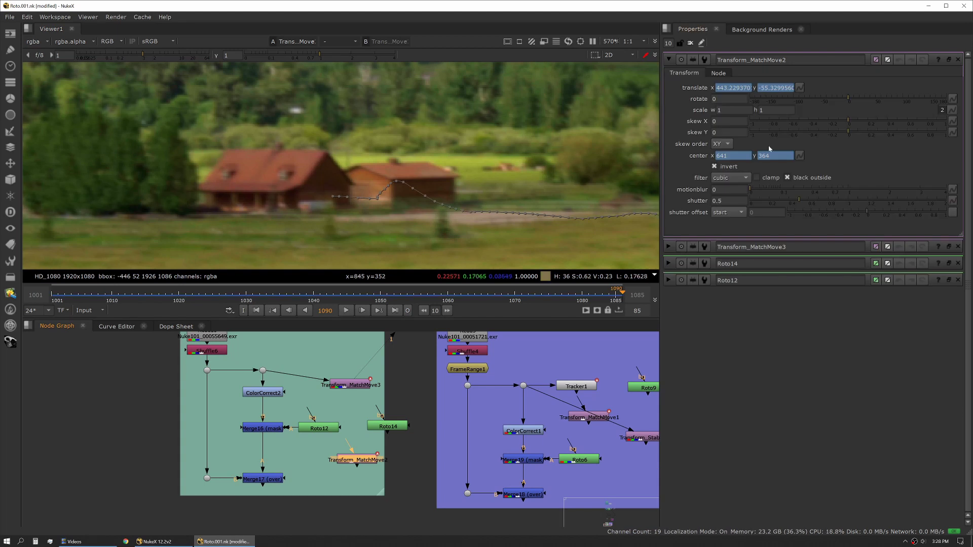
pyautogui.click(715, 167)
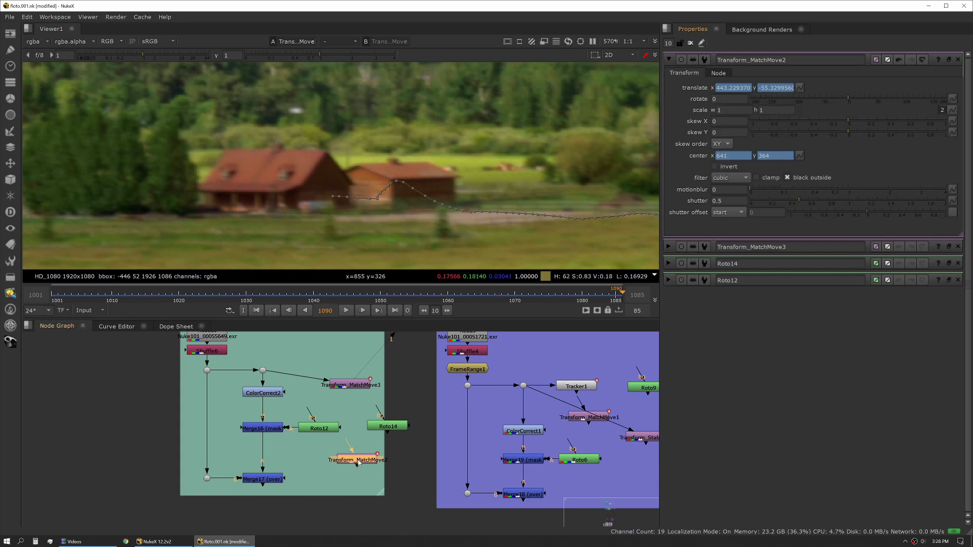
pyautogui.moveTo(359, 463); pyautogui.dragTo(398, 443)
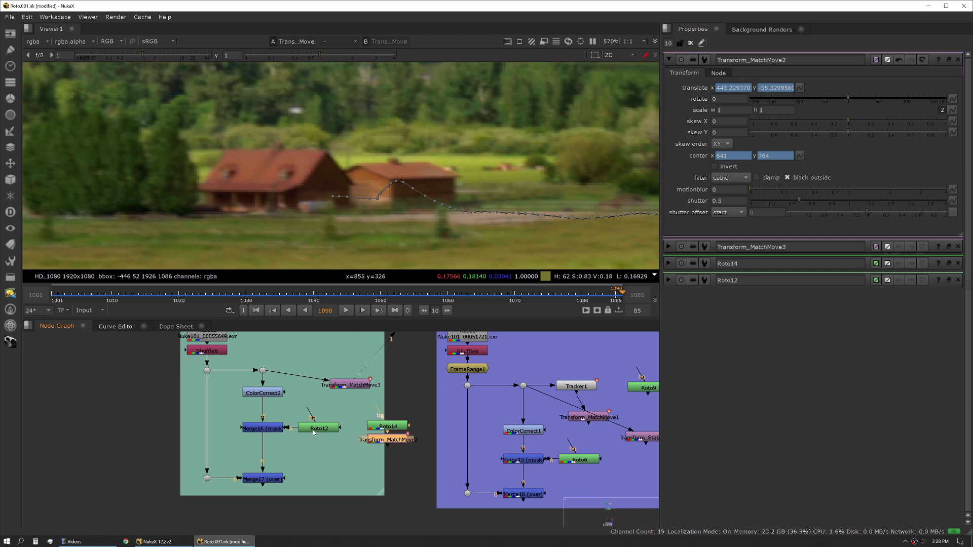
pyautogui.moveTo(314, 432); pyautogui.dragTo(320, 420)
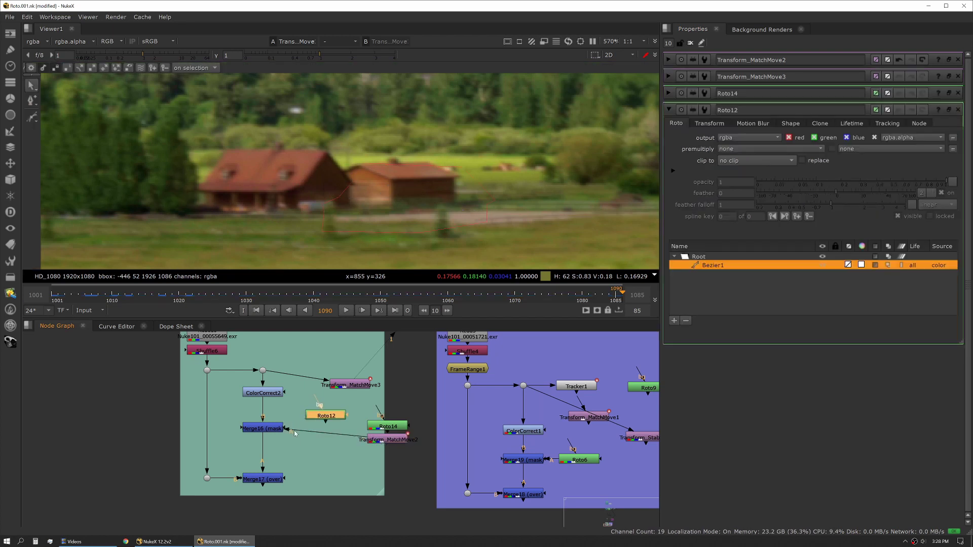
# View and play back the masked barn from Merge16, then select ColorCorrect2
pyautogui.click(277, 430)
pyautogui.press('1')
pyautogui.scroll(-10, 327, 226)
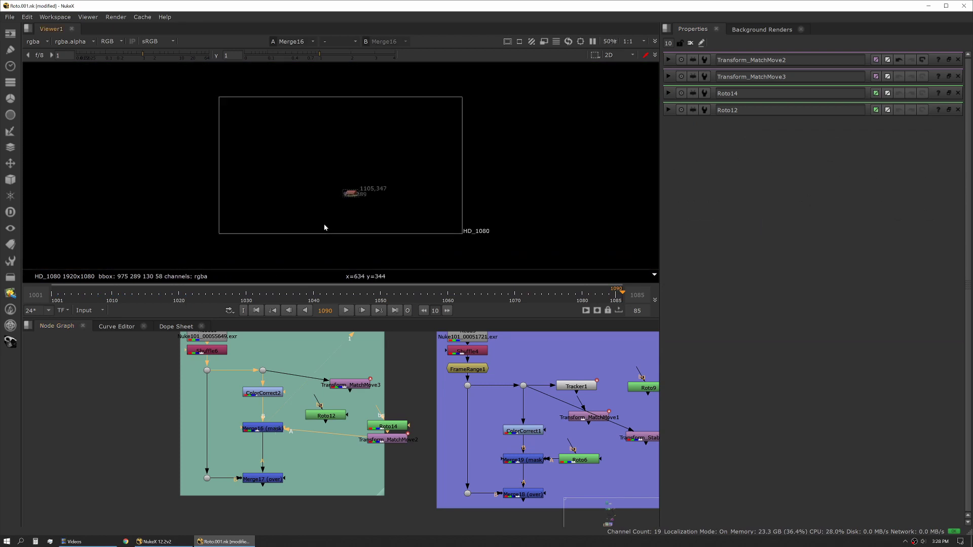
pyautogui.scroll(4, 352, 196)
pyautogui.press('l')
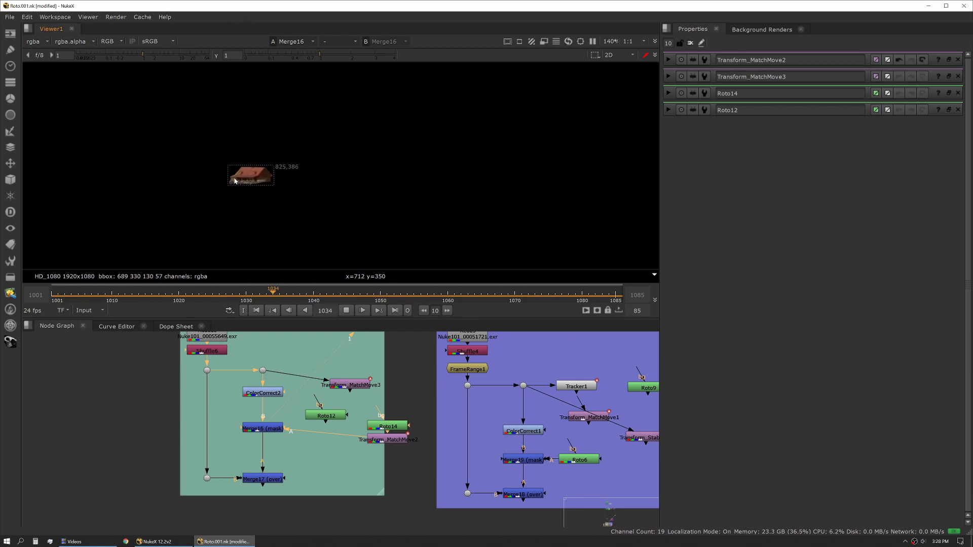
pyautogui.click(270, 479)
# View Merge17 and give ColorCorrect2 master gain 2.08 and saturation 1.88, then stop playback
pyautogui.press('1')
pyautogui.doubleClick(262, 393)
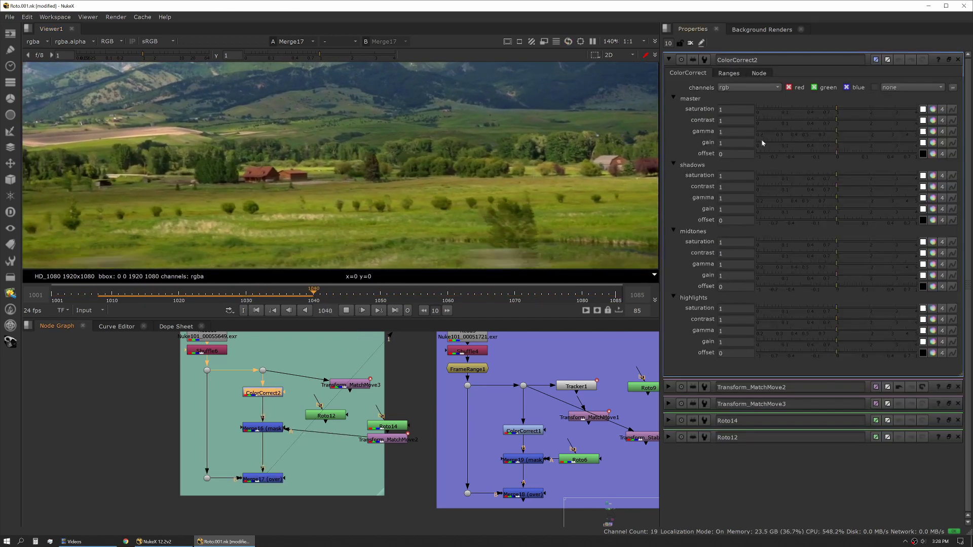
pyautogui.moveTo(799, 144); pyautogui.dragTo(871, 143)
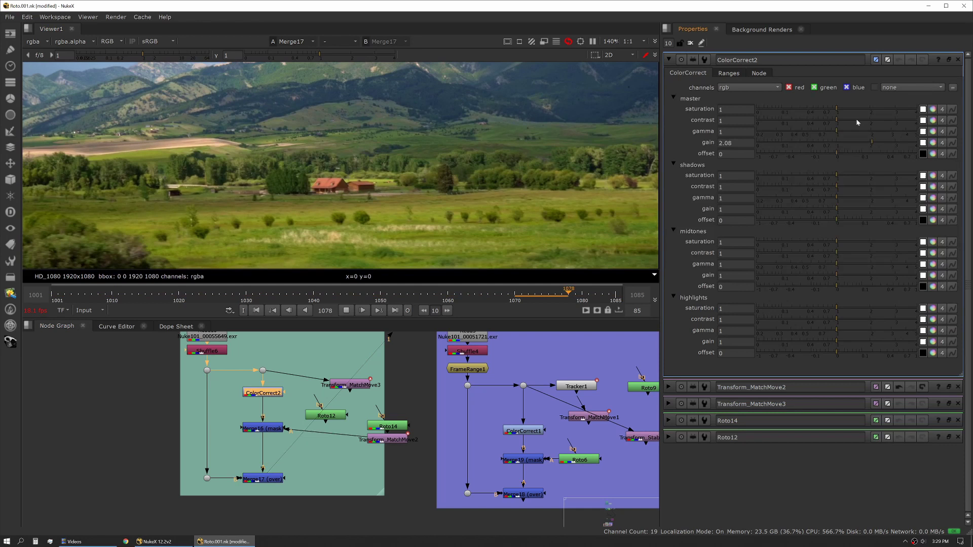
pyautogui.moveTo(856, 109); pyautogui.dragTo(867, 109)
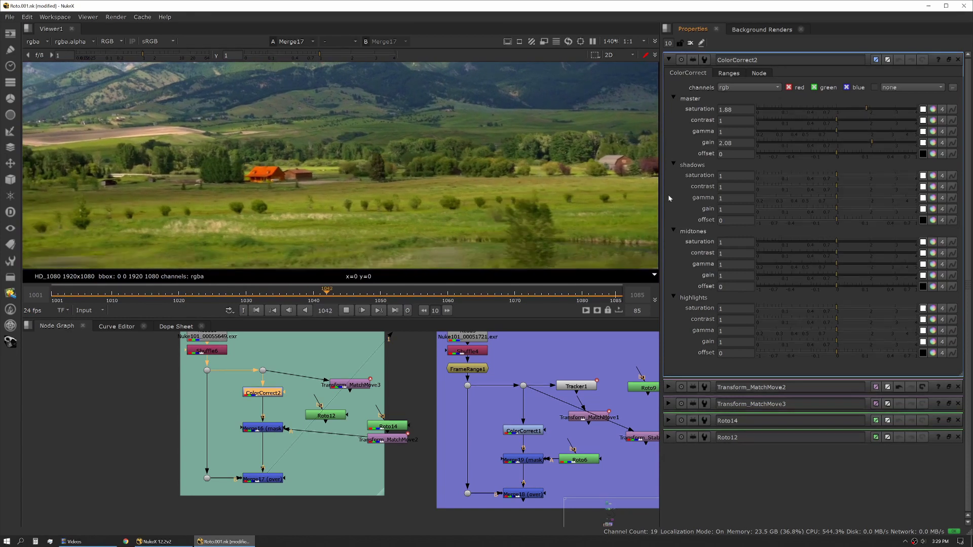
pyautogui.press('k')
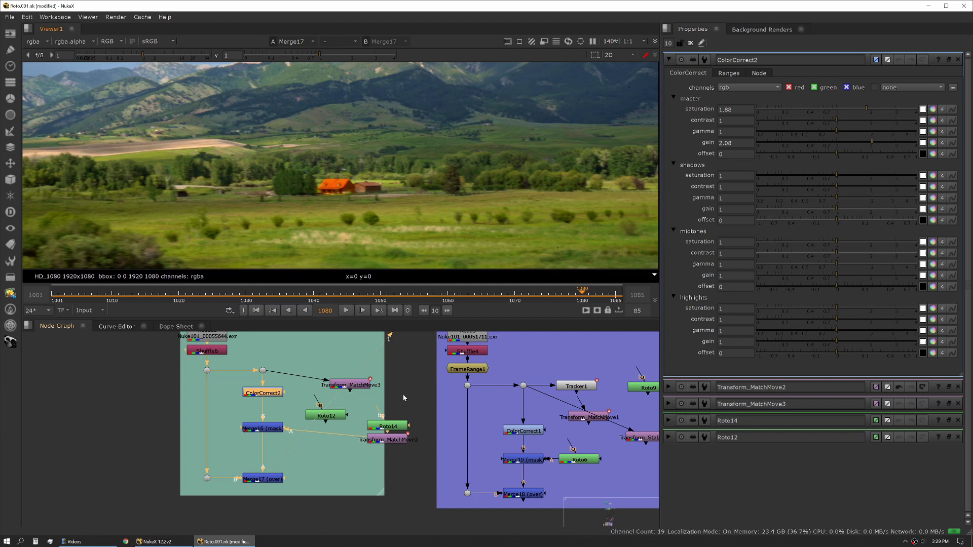
# View the Shuffle4 sign plate and play it back in a maximized viewer
pyautogui.scroll(-2, 297, 427)
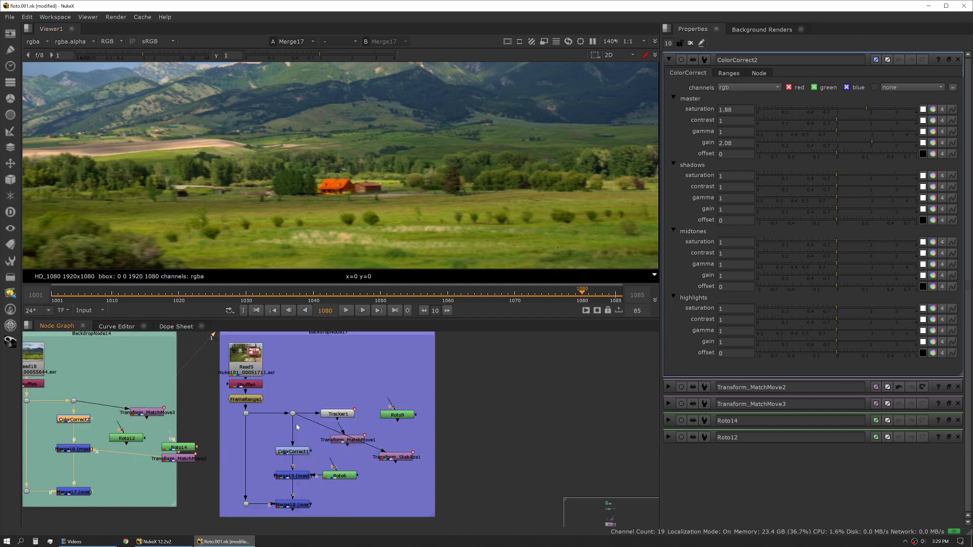
pyautogui.click(228, 385)
pyautogui.press('1')
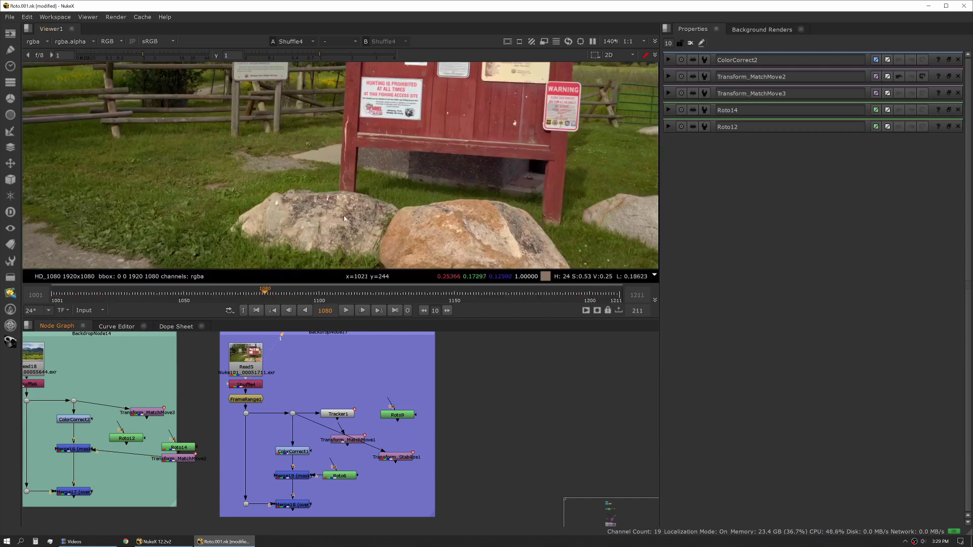
pyautogui.click(346, 310)
pyautogui.press('space')
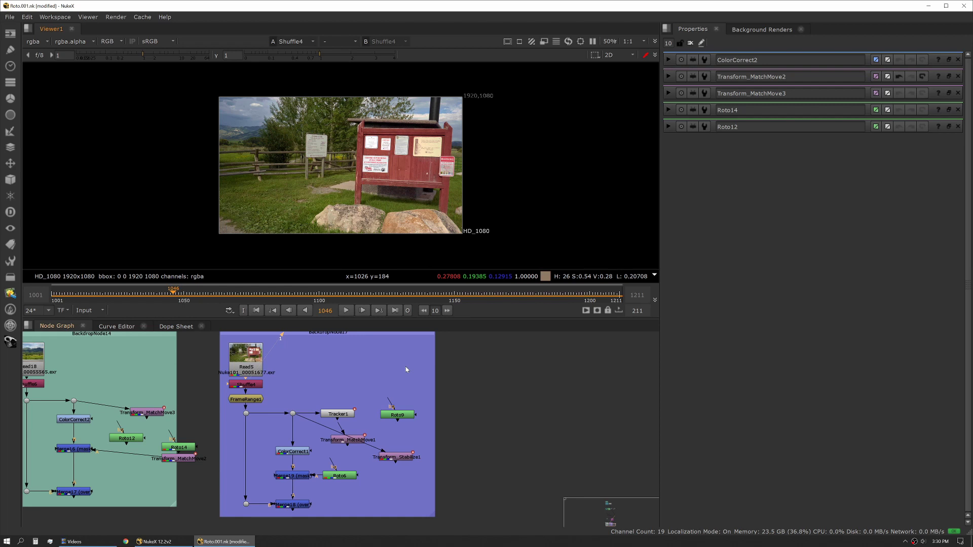
# Move Tracker1 up and open its settings to inspect track 2
pyautogui.scroll(3, 405, 366)
pyautogui.moveTo(353, 425); pyautogui.dragTo(363, 403)
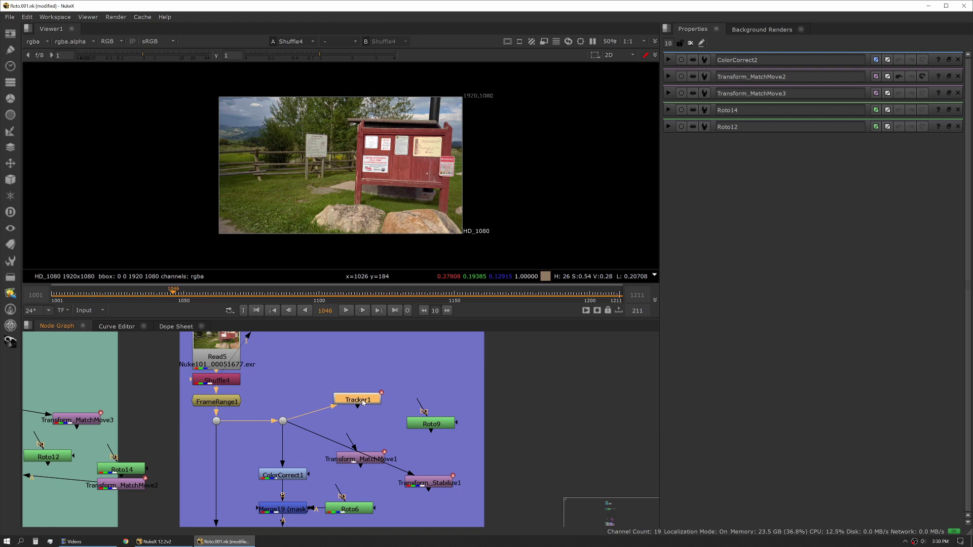
pyautogui.doubleClick(363, 402)
pyautogui.scroll(2, 394, 170)
pyautogui.scroll(1, 360, 198)
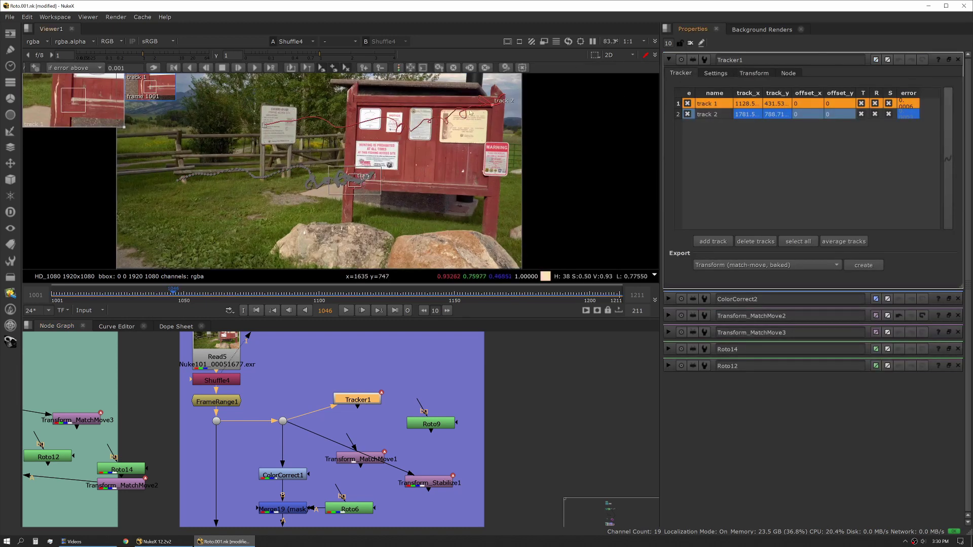
pyautogui.click(491, 103)
pyautogui.click(470, 194)
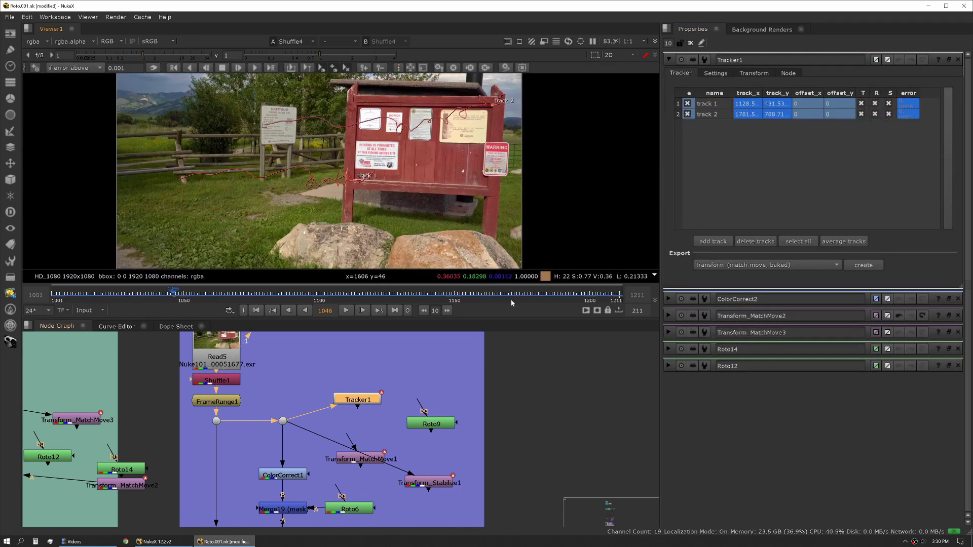
# Rearrange Transform_MatchMove1 and Transform_Stabilize1 near Tracker1 in the node graph
pyautogui.moveTo(361, 466); pyautogui.dragTo(376, 435)
pyautogui.moveTo(422, 482); pyautogui.dragTo(413, 466)
pyautogui.click(383, 429)
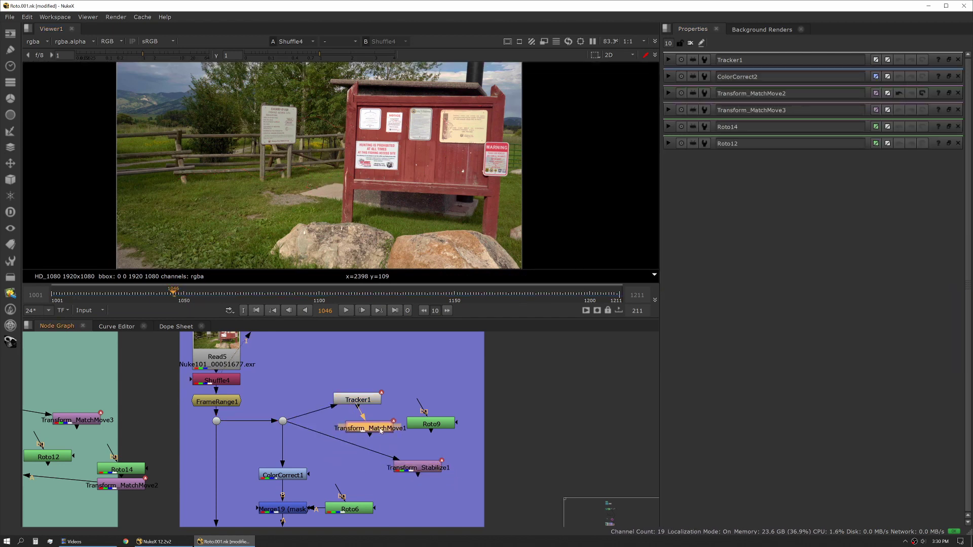
pyautogui.moveTo(345, 464); pyautogui.dragTo(332, 439)
# View Transform_Stabilize1's output and play the stabilized plate, stopping at frame 1018
pyautogui.click(407, 443)
pyautogui.press('1')
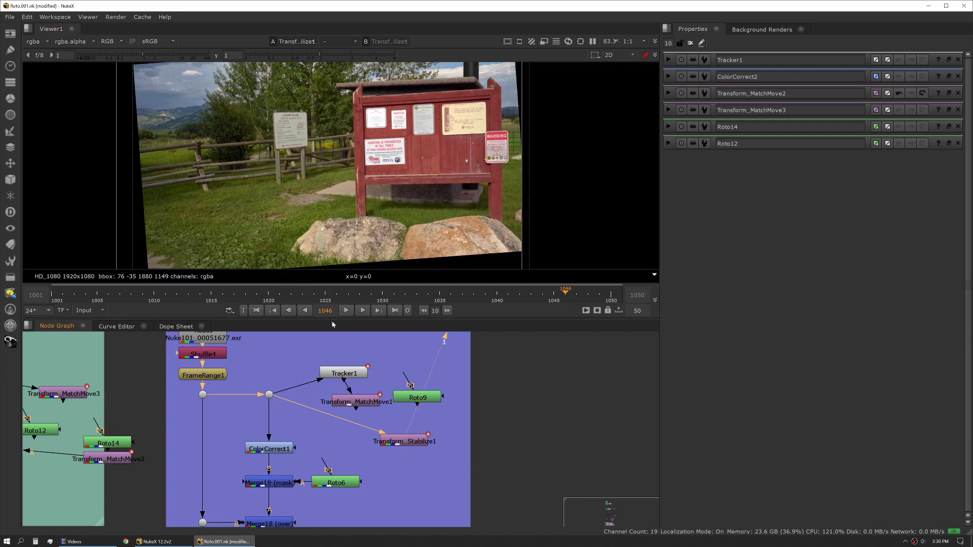
pyautogui.click(346, 310)
pyautogui.scroll(3, 475, 144)
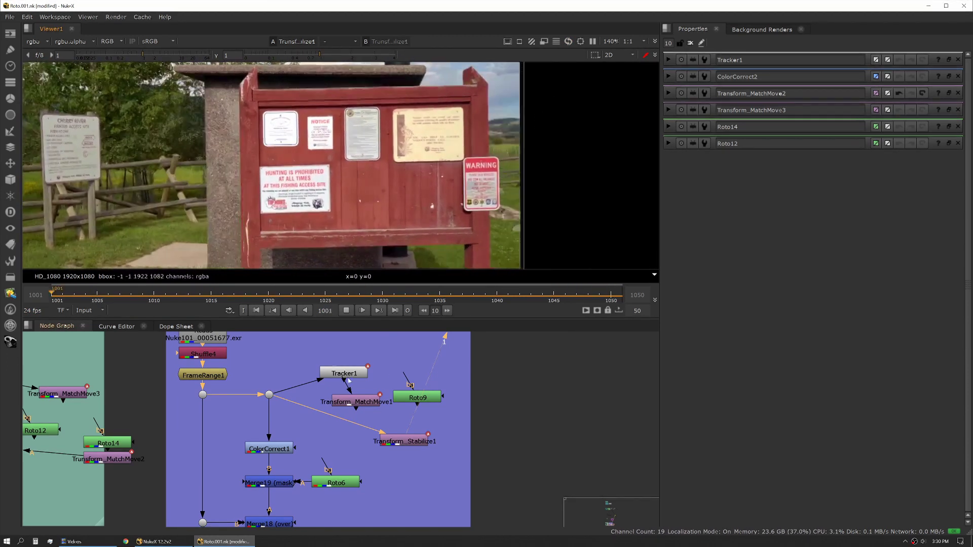
pyautogui.press('k')
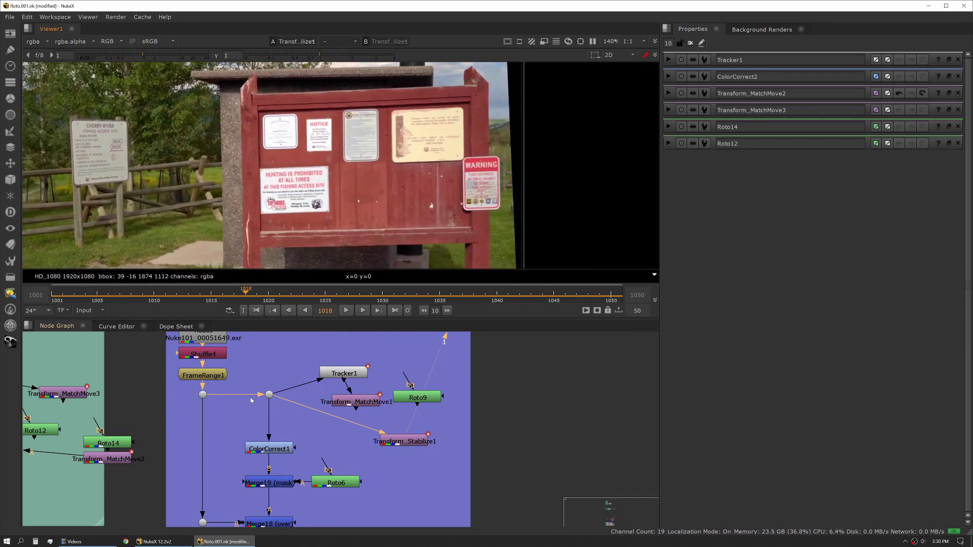
pyautogui.click(270, 395)
pyautogui.press('1')
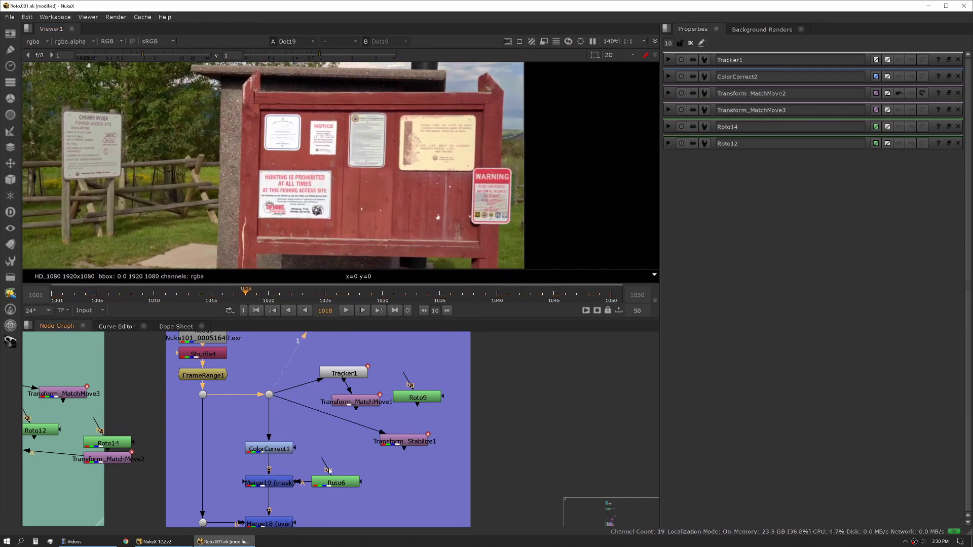
pyautogui.doubleClick(332, 482)
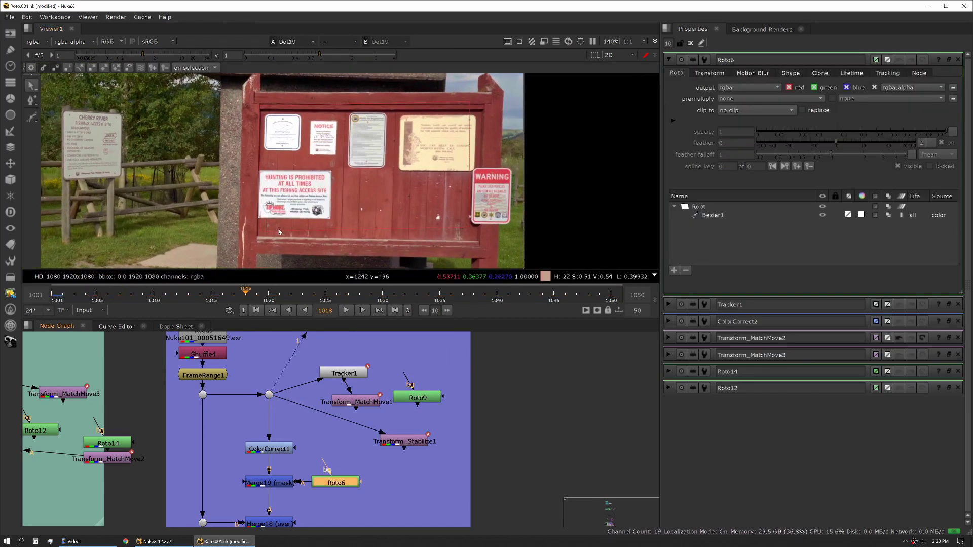
pyautogui.click(268, 313)
pyautogui.click(268, 110)
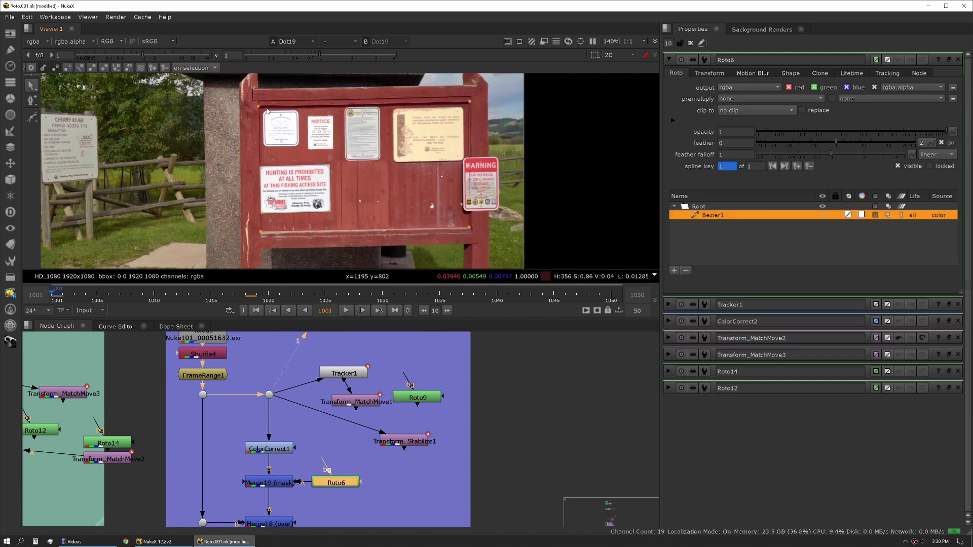
pyautogui.press('Right')
pyautogui.press('Right')
pyautogui.press('Right')
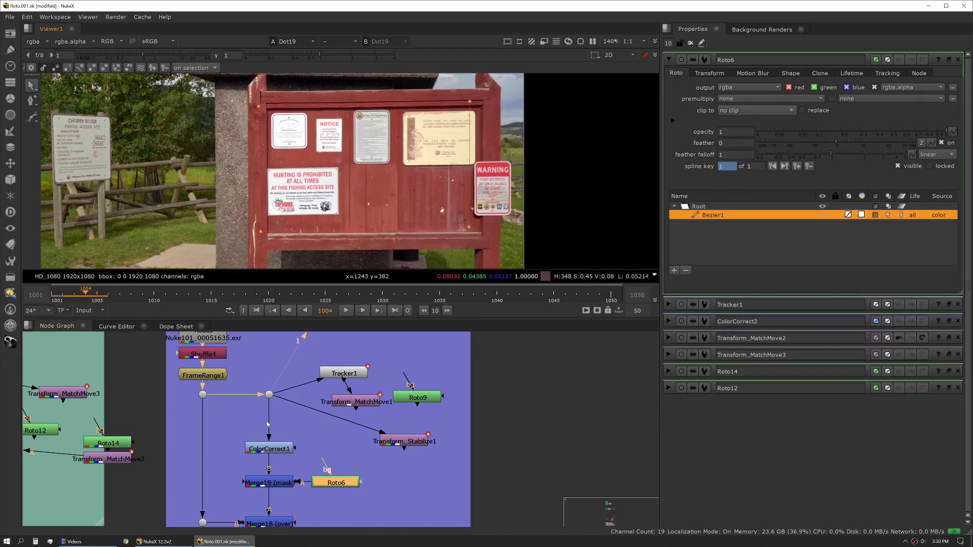
pyautogui.moveTo(337, 435); pyautogui.dragTo(332, 432)
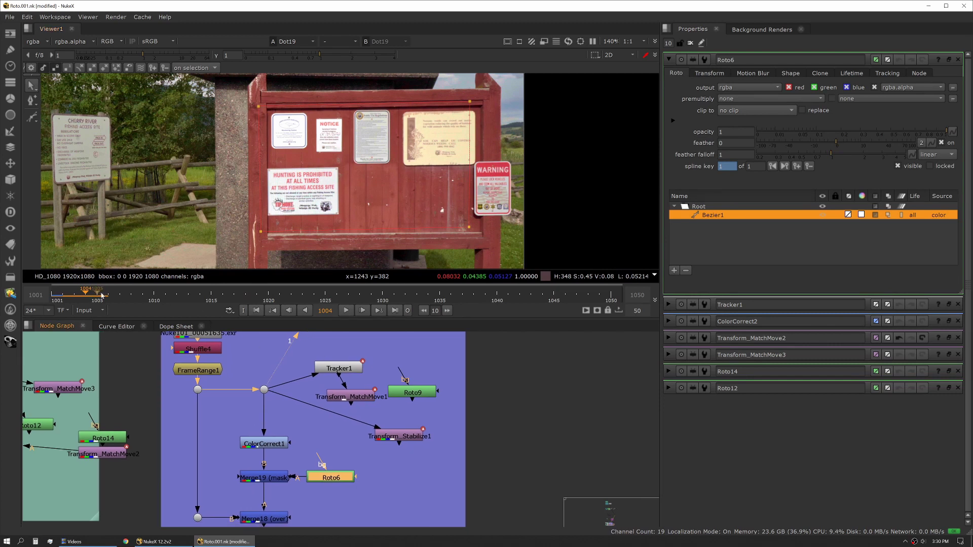
pyautogui.moveTo(102, 294); pyautogui.dragTo(233, 293)
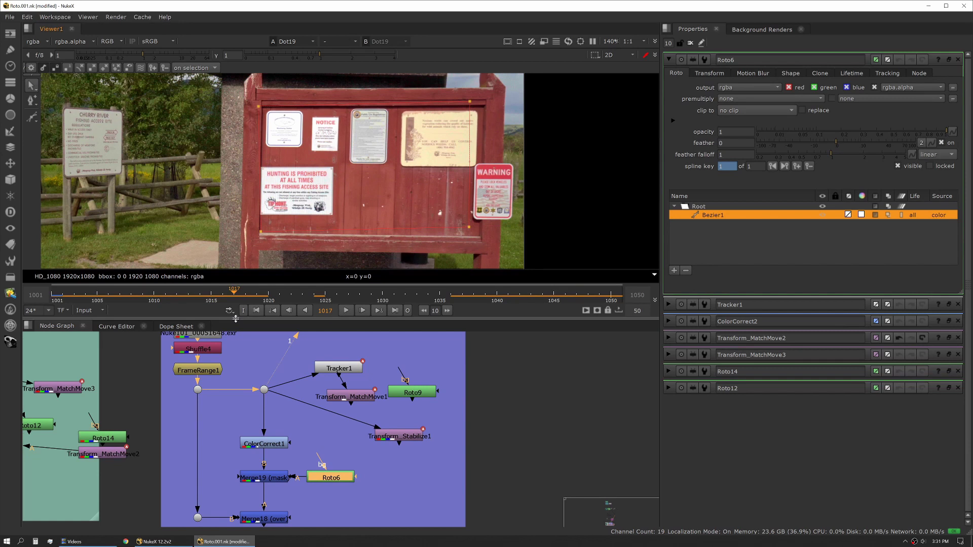
# View the stabilized plate, open Roto9 at frame 1001 and select its Bezier1 shape
pyautogui.click(406, 438)
pyautogui.press('1')
pyautogui.doubleClick(423, 395)
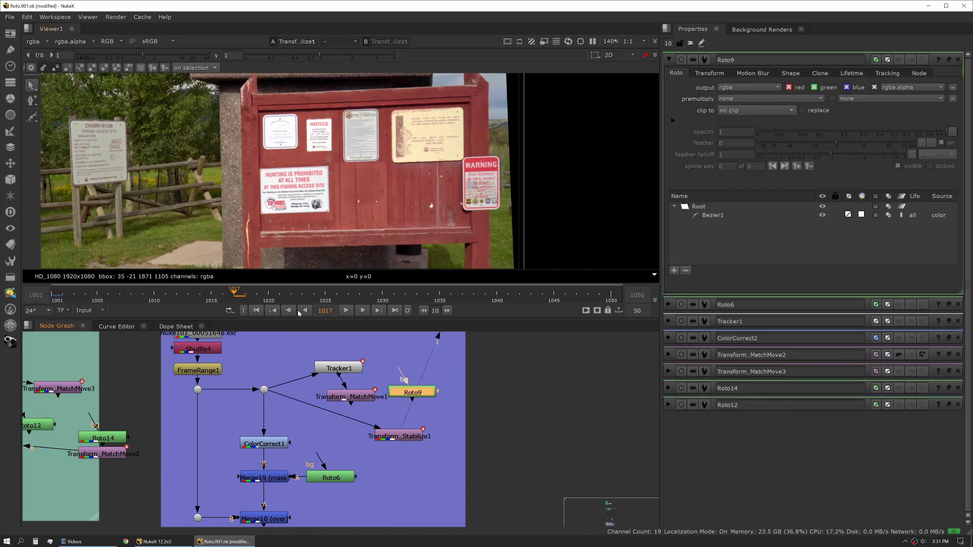
pyautogui.click(257, 310)
pyautogui.click(281, 108)
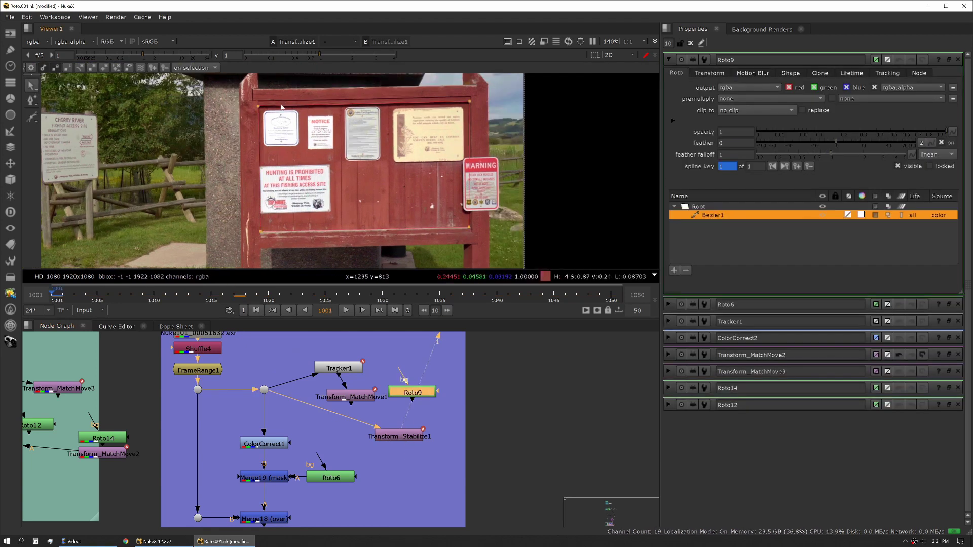
# Key the Bezier1 top-left point at frames 1014 and 1015
pyautogui.press('Right')
pyautogui.press('Right')
pyautogui.press('Right')
pyautogui.press('Right')
pyautogui.press('Right')
pyautogui.press('Right')
pyautogui.press('Right')
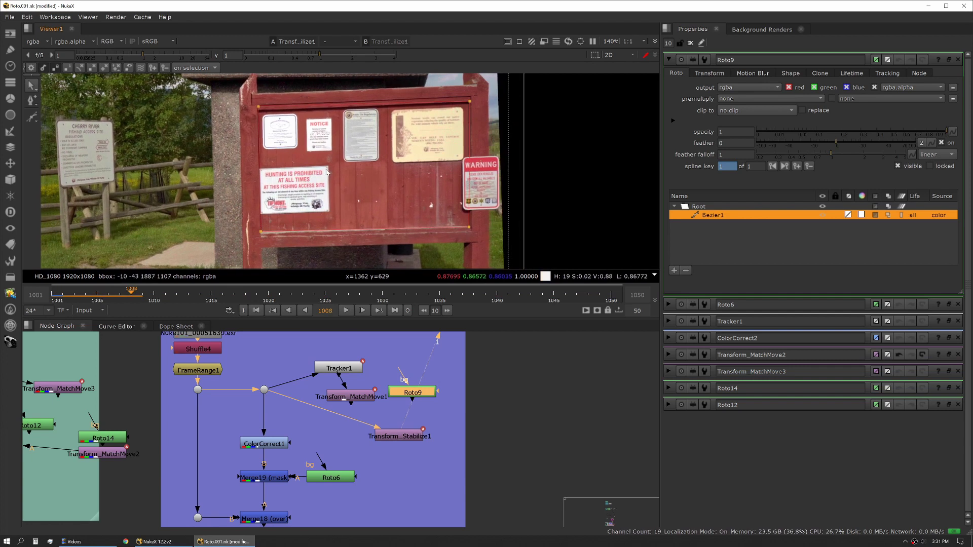
pyautogui.press('Right')
pyautogui.press('Right')
pyautogui.press('Right')
pyautogui.press('Right')
pyautogui.press('Right')
pyautogui.press('Right')
pyautogui.press('Right')
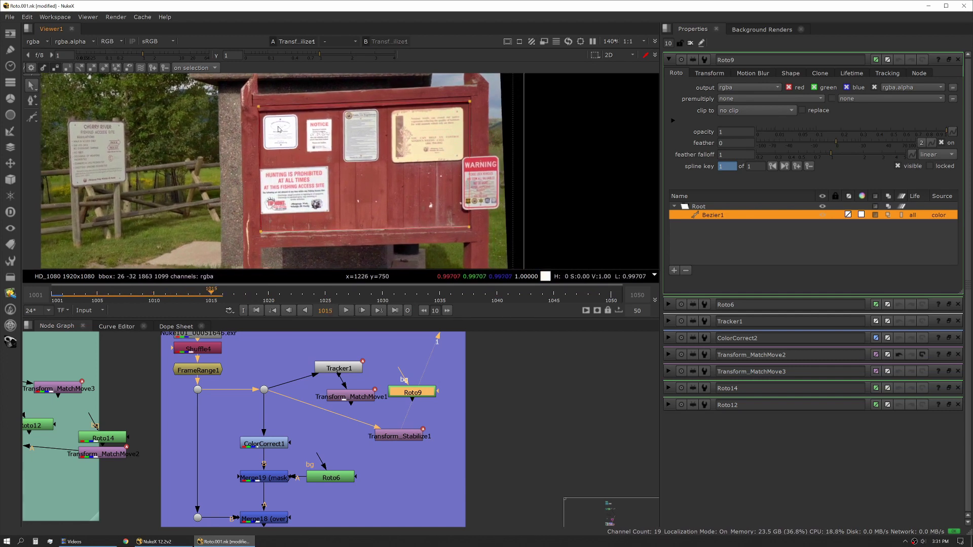
pyautogui.press('Left')
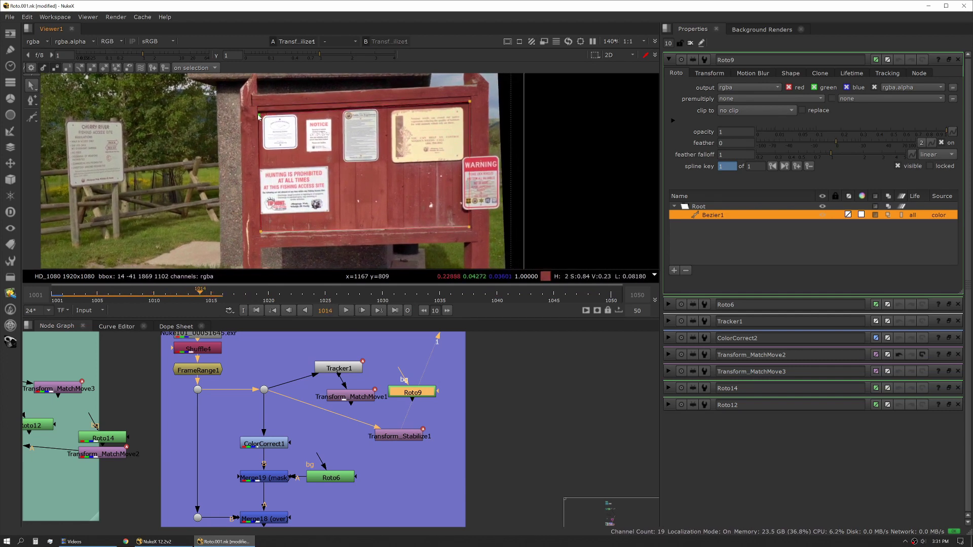
pyautogui.moveTo(258, 112); pyautogui.dragTo(259, 112)
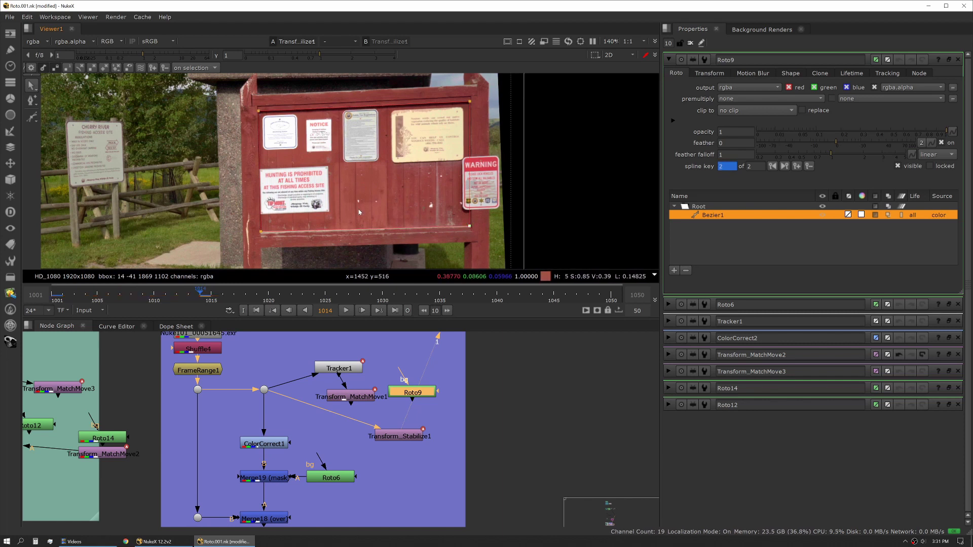
pyautogui.press('Right')
pyautogui.press('Right')
pyautogui.press('Right')
pyautogui.press('Left')
pyautogui.press('Left')
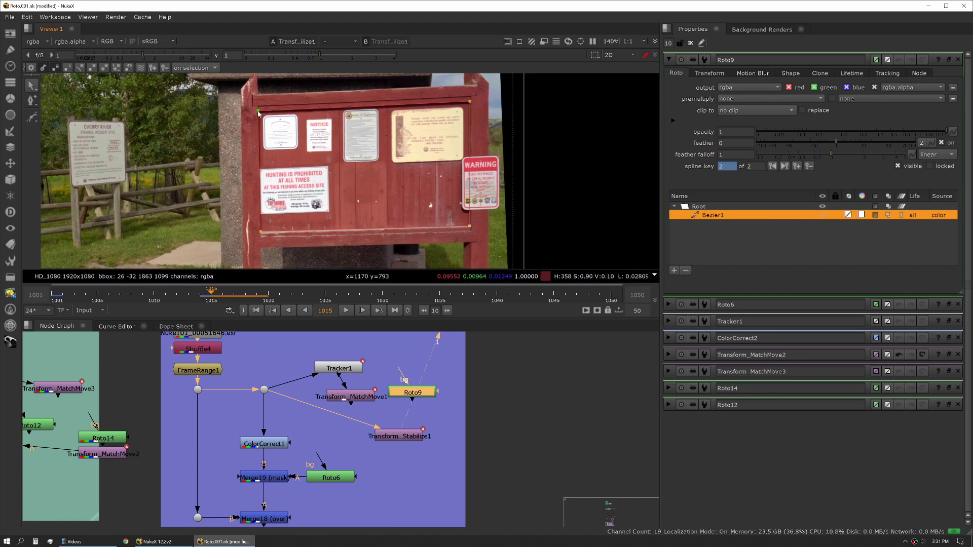
pyautogui.moveTo(258, 113); pyautogui.dragTo(258, 112)
# Move the top-left point to follow the board, keying it through frame 1039
pyautogui.press('Right')
pyautogui.press('Right')
pyautogui.press('Right')
pyautogui.press('Right')
pyautogui.press('Right')
pyautogui.press('Right')
pyautogui.press('Right')
pyautogui.press('Right')
pyautogui.press('Right')
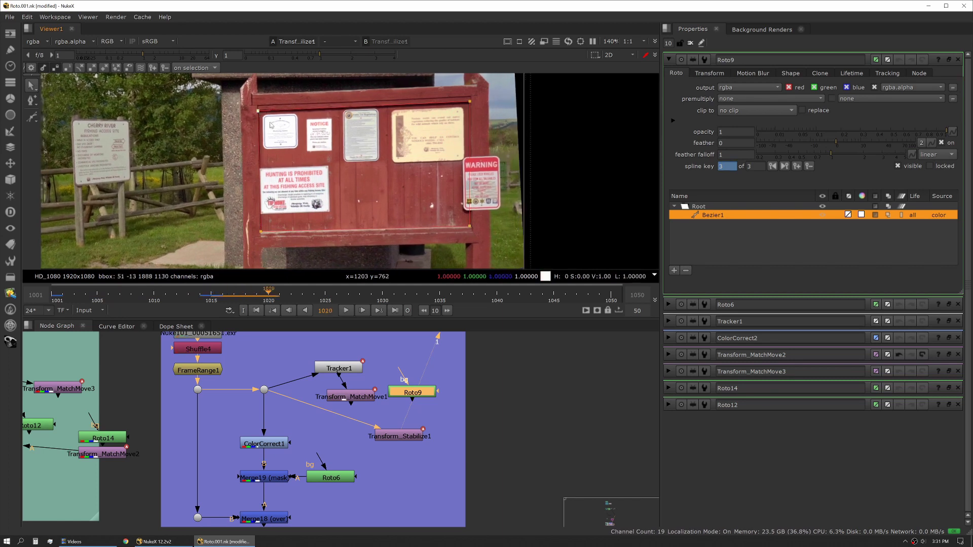
pyautogui.press('Right')
pyautogui.moveTo(257, 110); pyautogui.dragTo(258, 111)
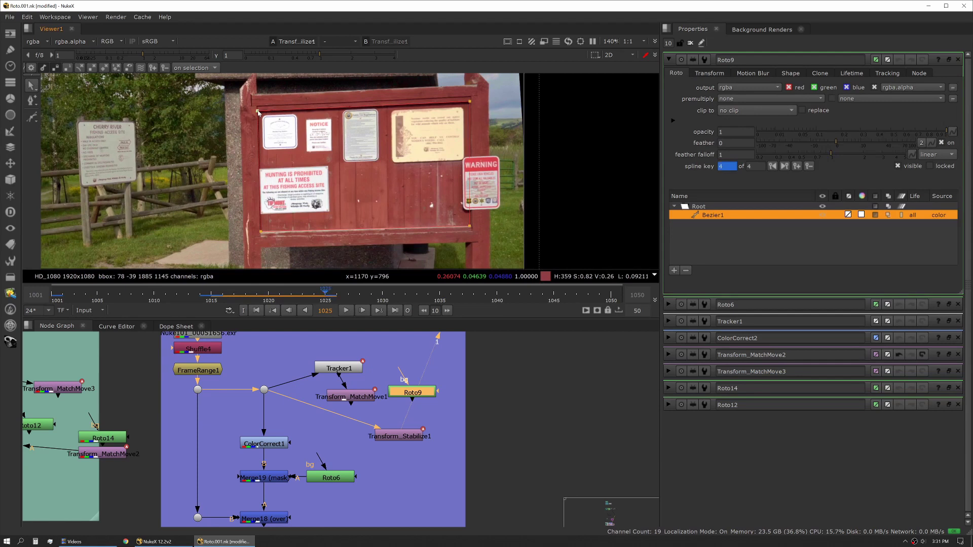
pyautogui.press('Right')
pyautogui.press('Right')
pyautogui.press('Right')
pyautogui.press('Right')
pyautogui.press('Right')
pyautogui.press('Right')
pyautogui.press('Right')
pyautogui.press('Right')
pyautogui.press('Right')
pyautogui.press('Right')
pyautogui.press('Right')
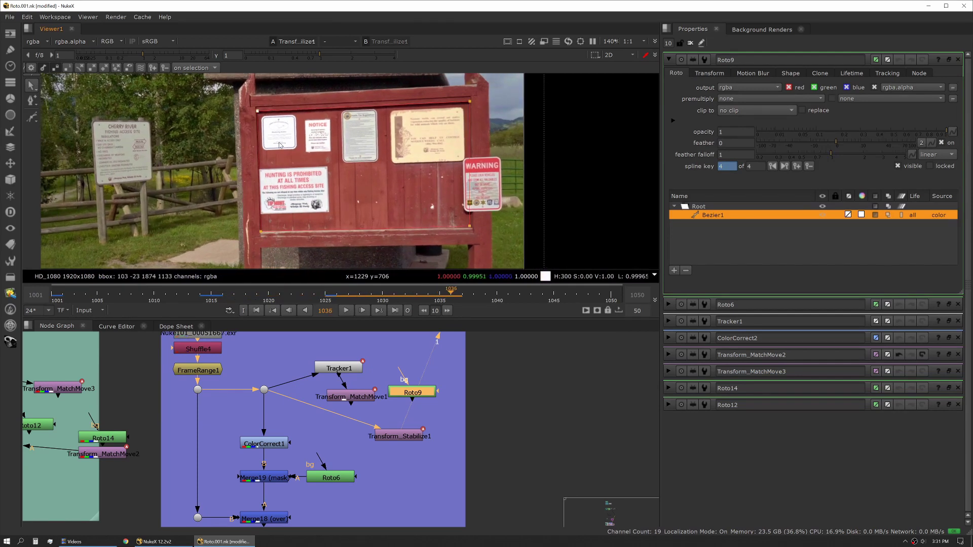
pyautogui.press('Right')
pyautogui.press('Right')
pyautogui.press('Right')
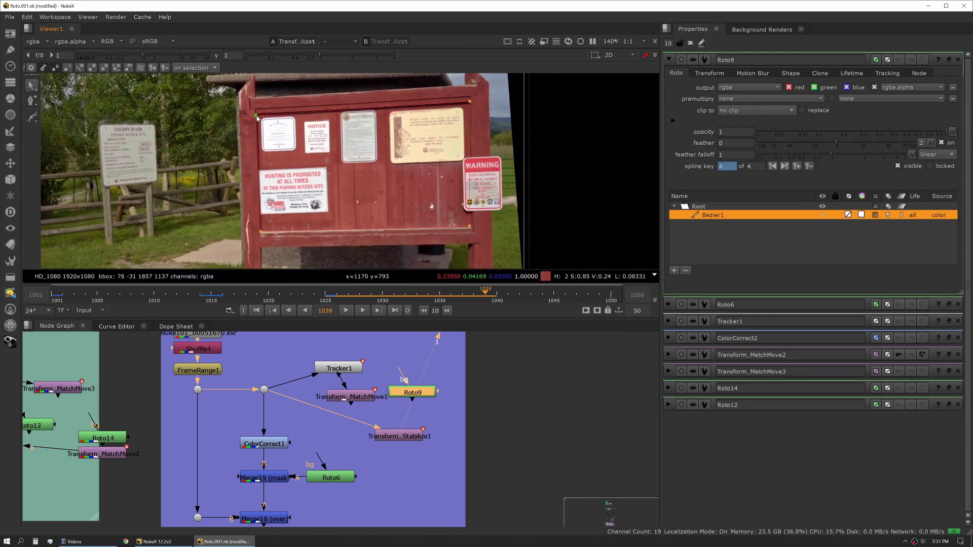
pyautogui.moveTo(257, 118); pyautogui.dragTo(258, 115)
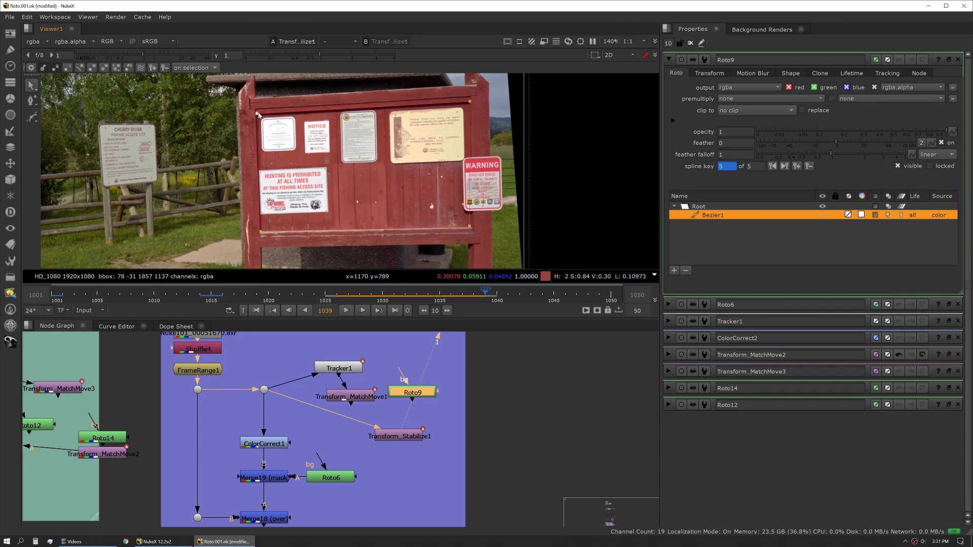
pyautogui.scroll(-4, 375, 488)
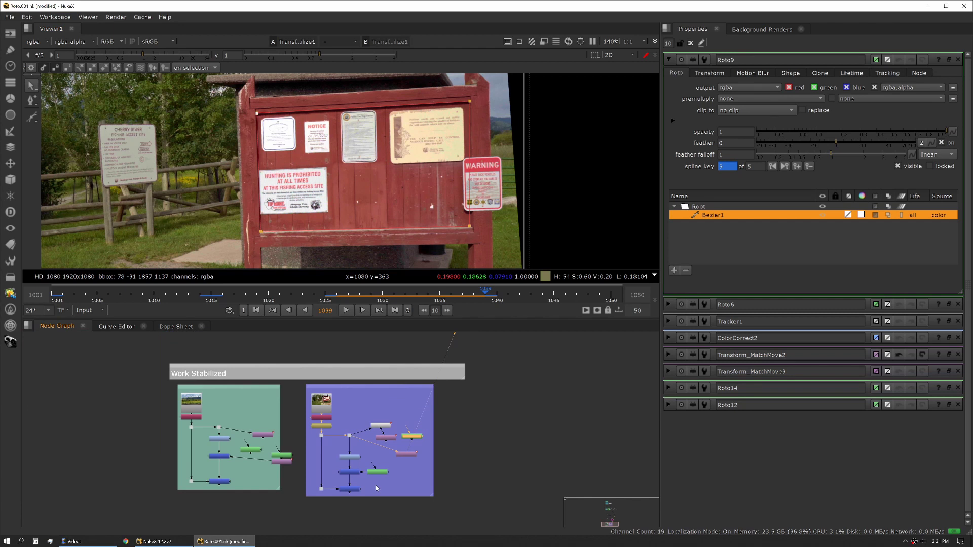